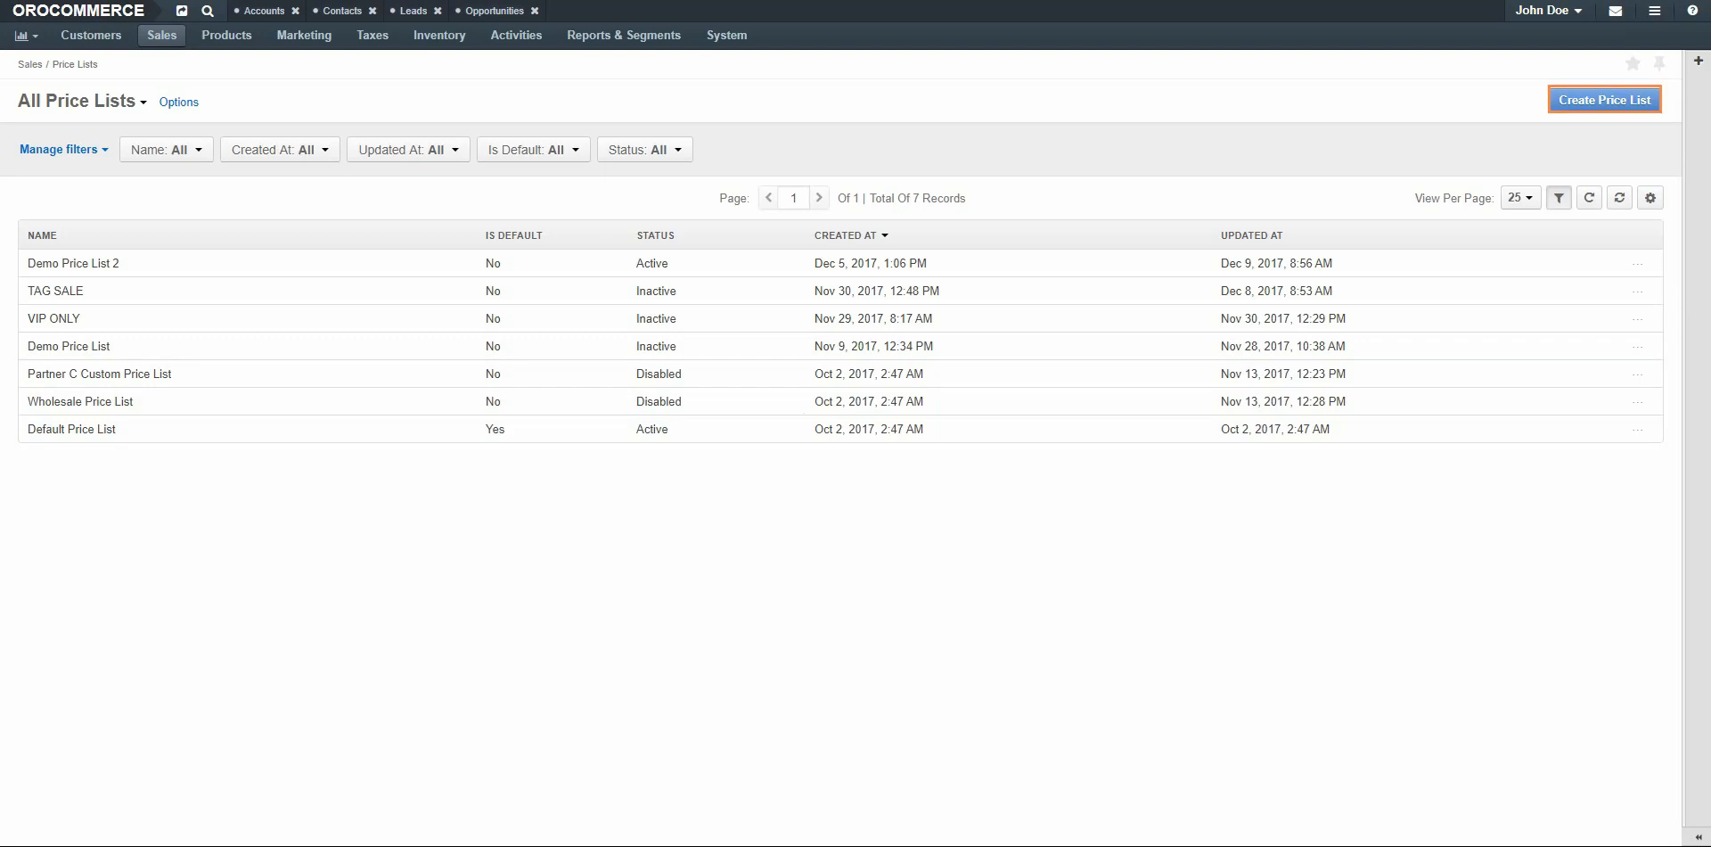
# Create a price list named Bulk Supplier with US Dollar, Euro, British Pound and Ukrainian Hryvnia as its currencies
pyautogui.click(1644, 104)
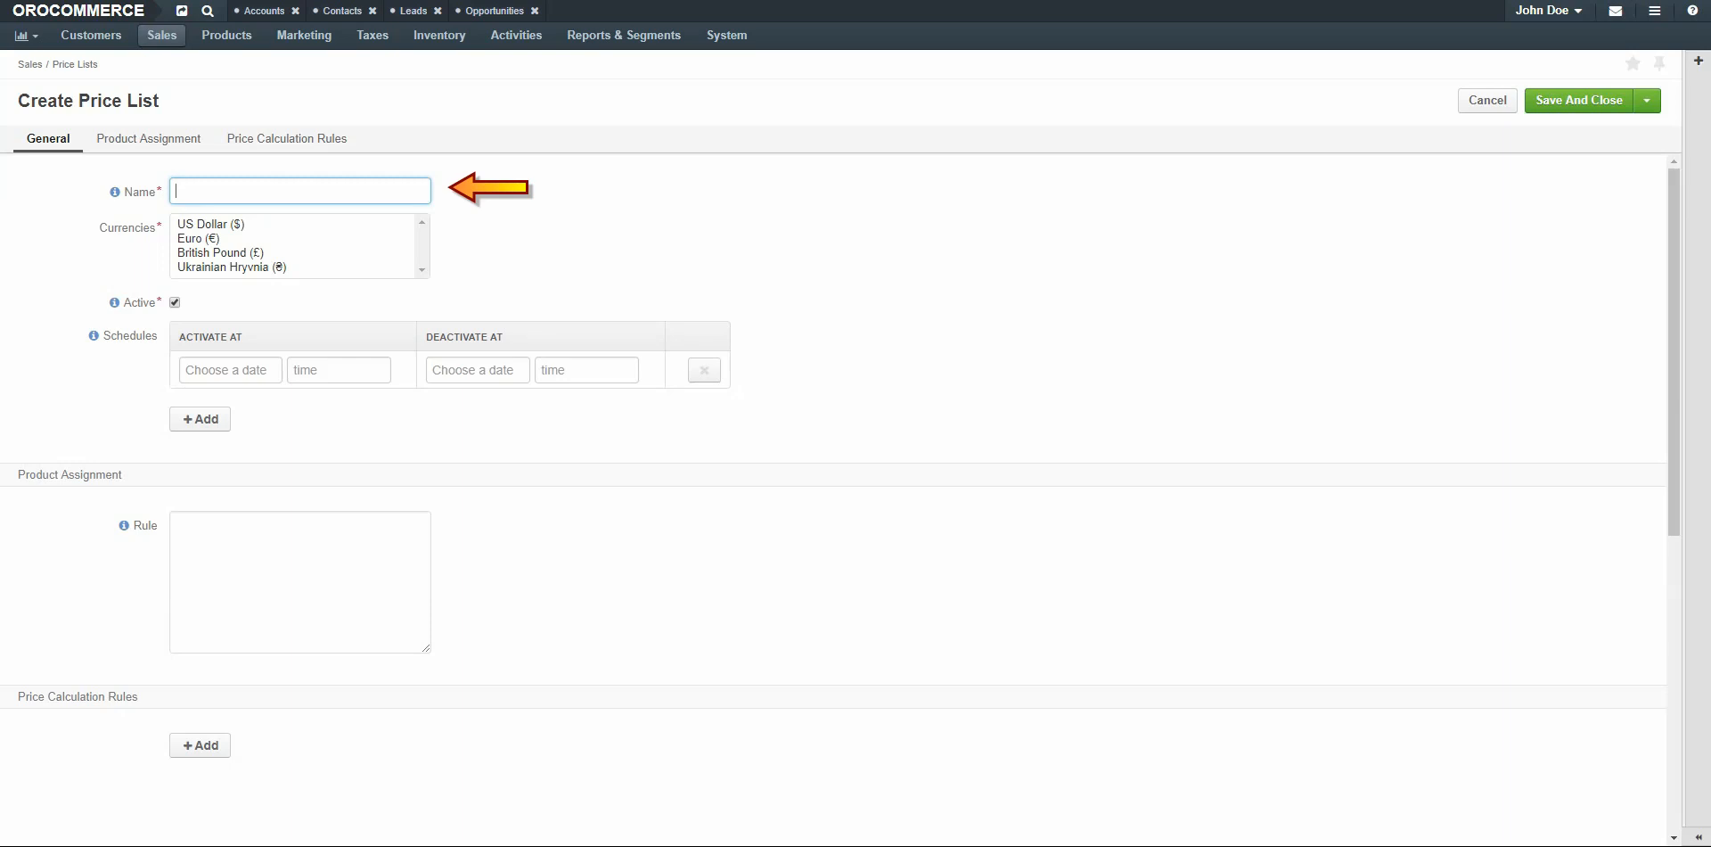
pyautogui.write('Bulk Supplier')
pyautogui.press('Tab')
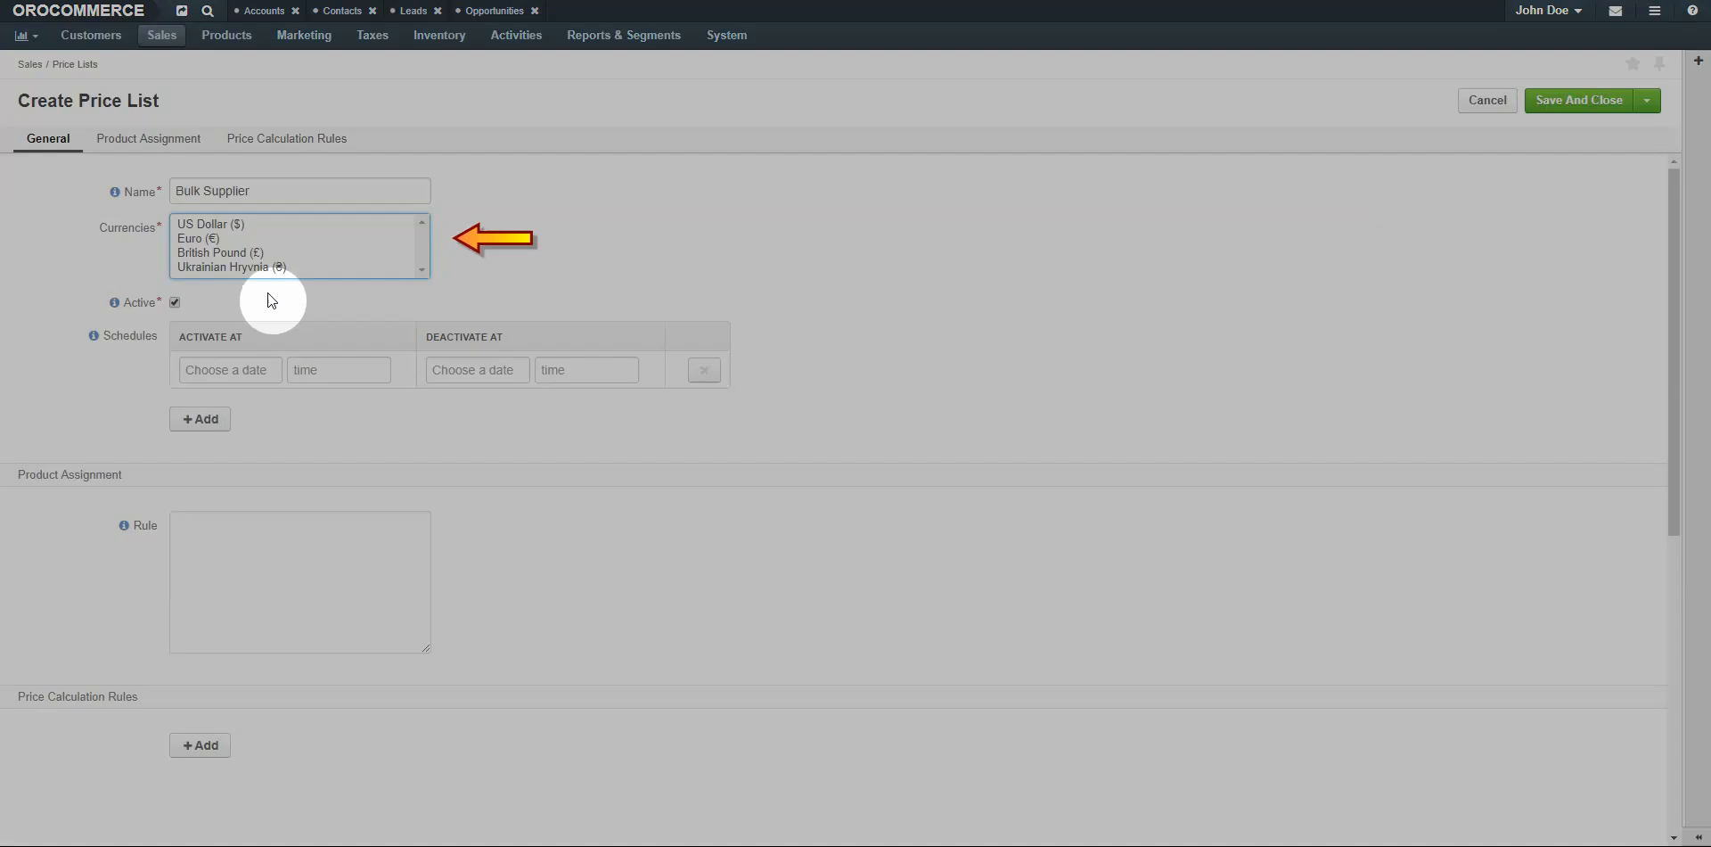
pyautogui.moveTo(241, 224); pyautogui.dragTo(263, 267)
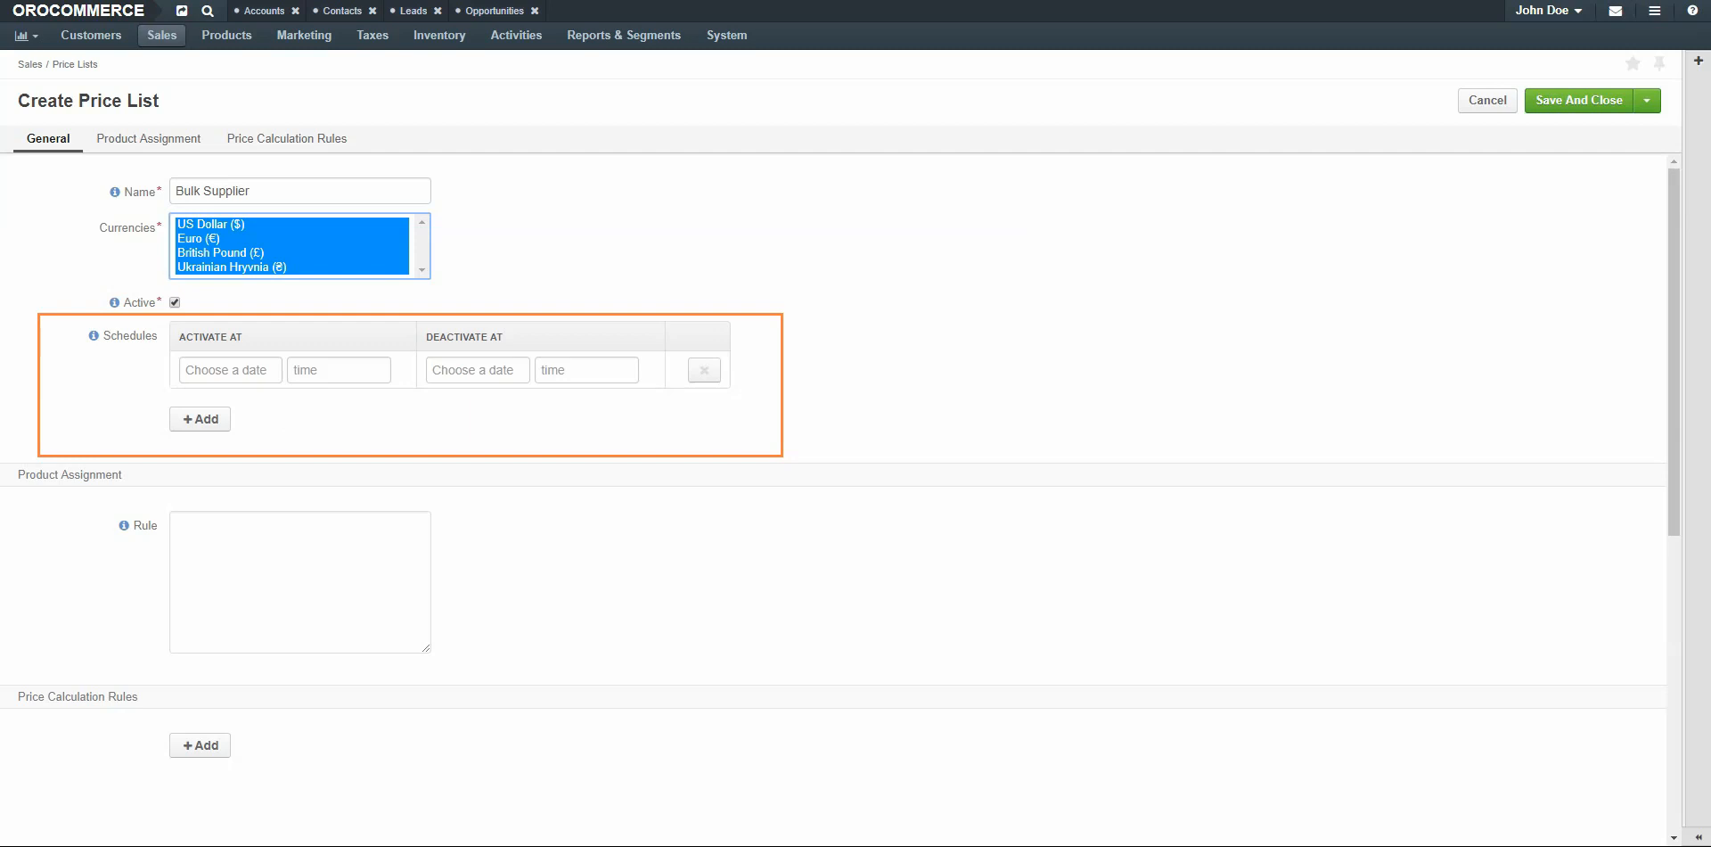
# Schedule the price list to activate on Dec 1, 2017 and deactivate on Dec 30, 2017, and save it without product assignment rules
pyautogui.click(233, 372)
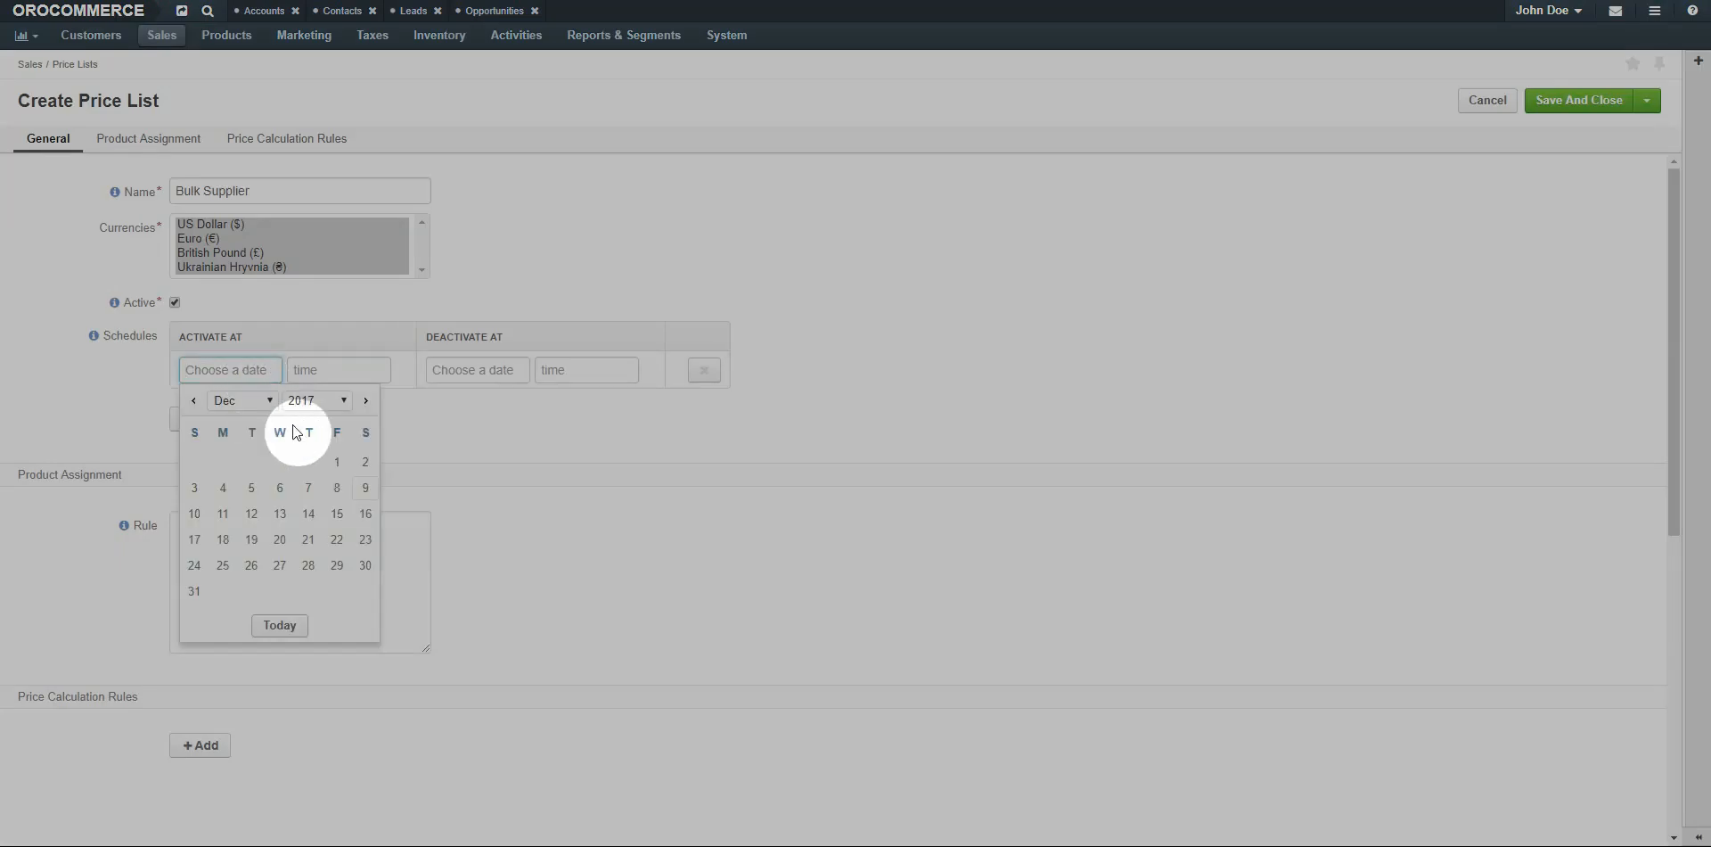
pyautogui.click(339, 456)
pyautogui.click(460, 369)
pyautogui.click(622, 570)
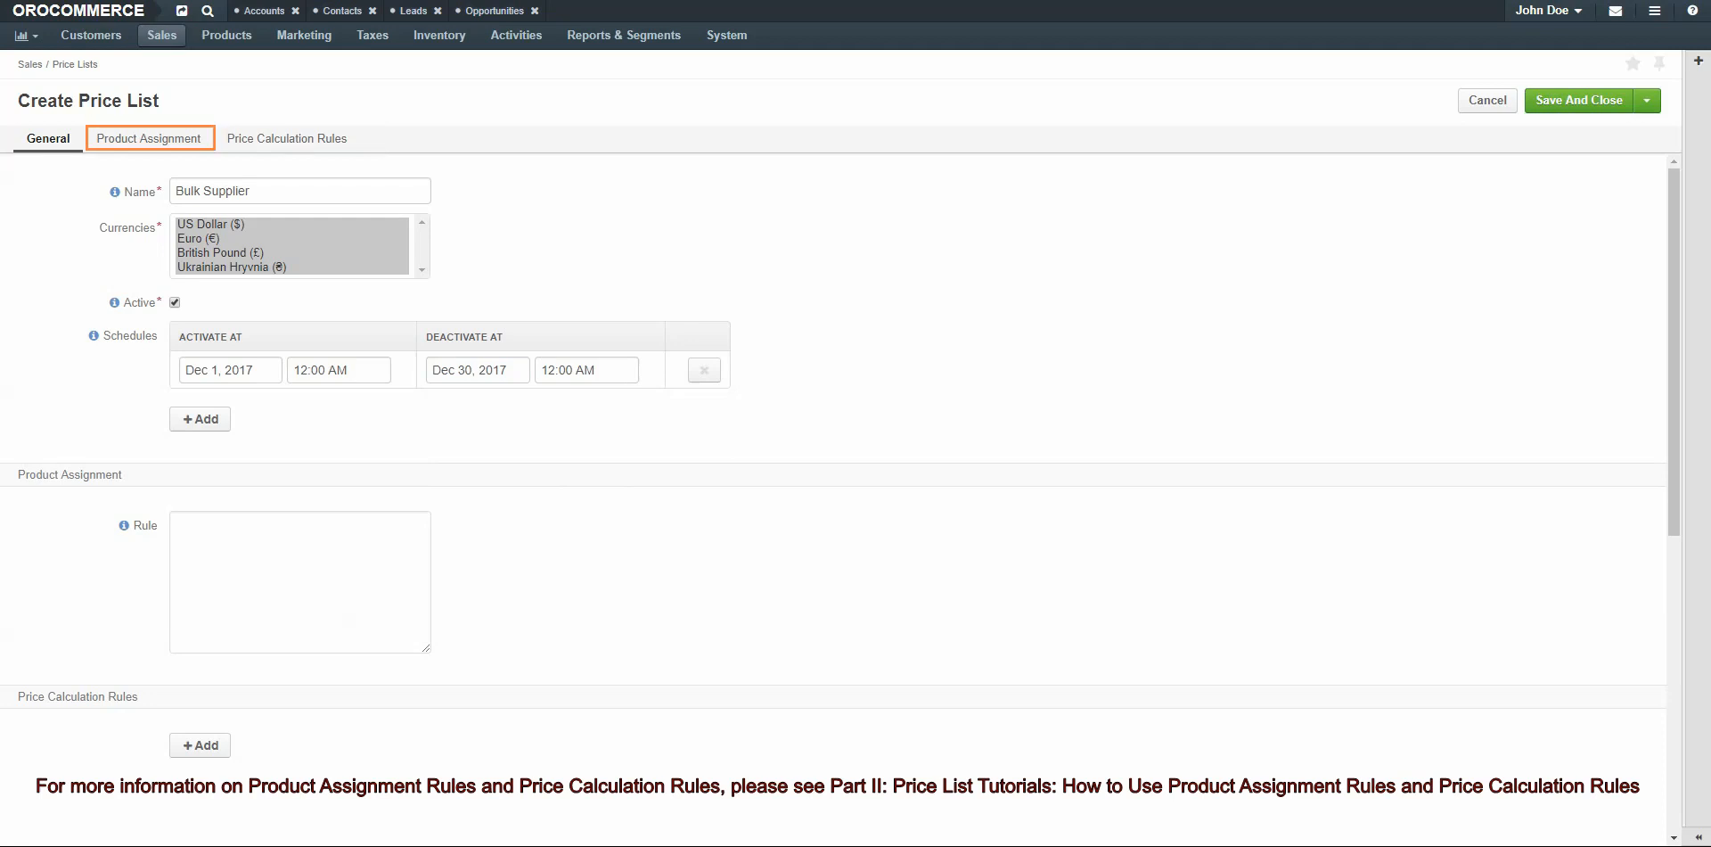
pyautogui.click(189, 140)
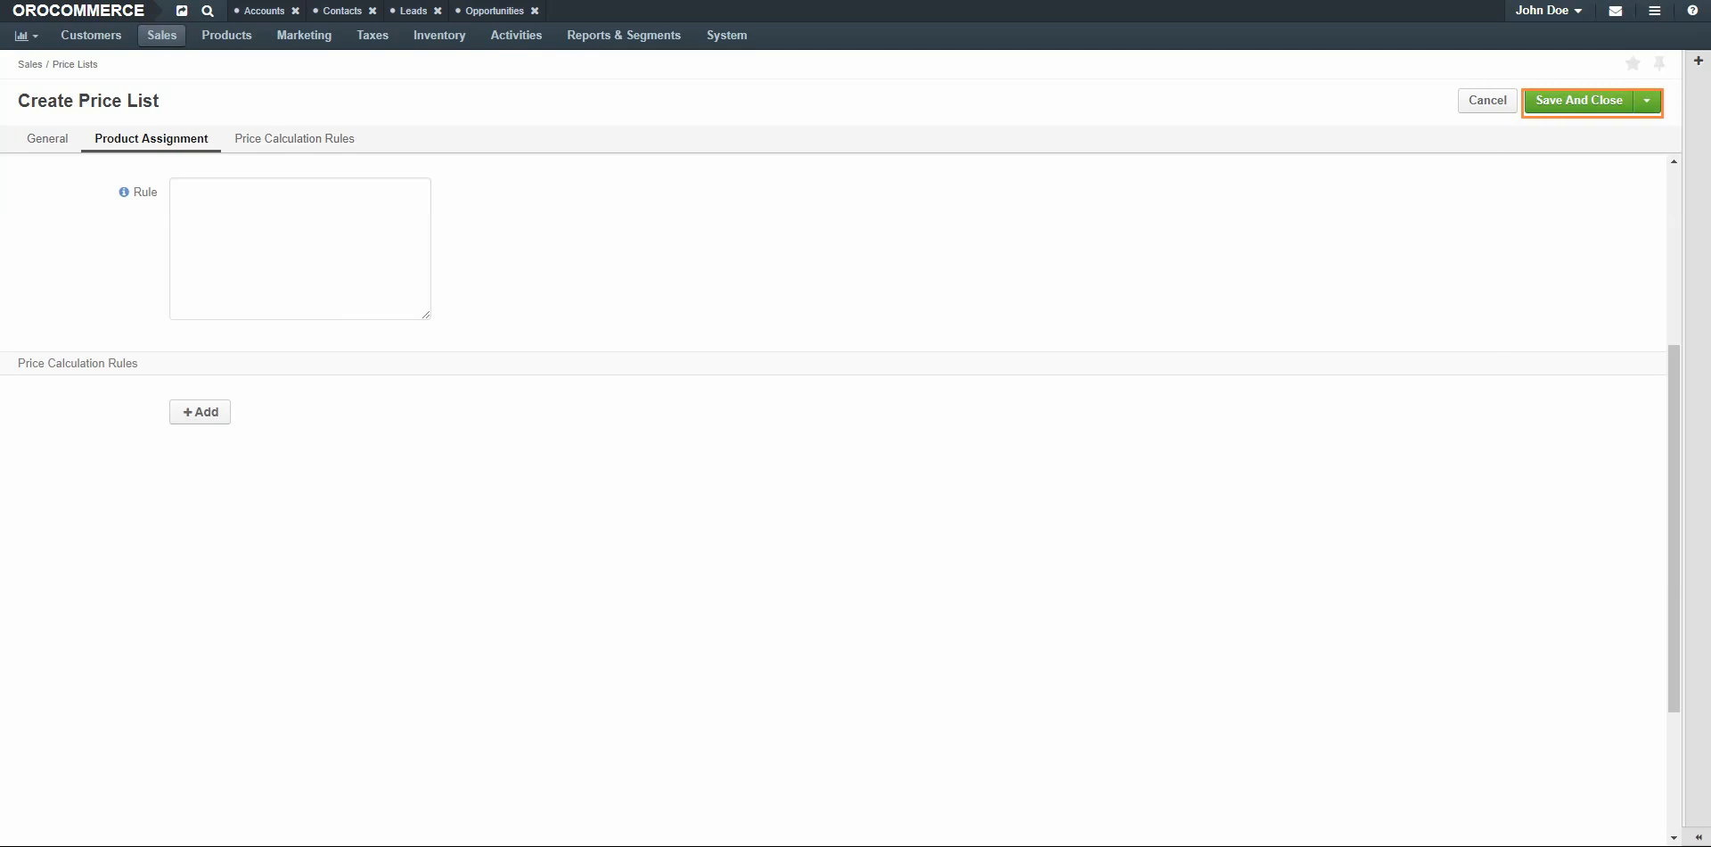
pyautogui.click(1579, 100)
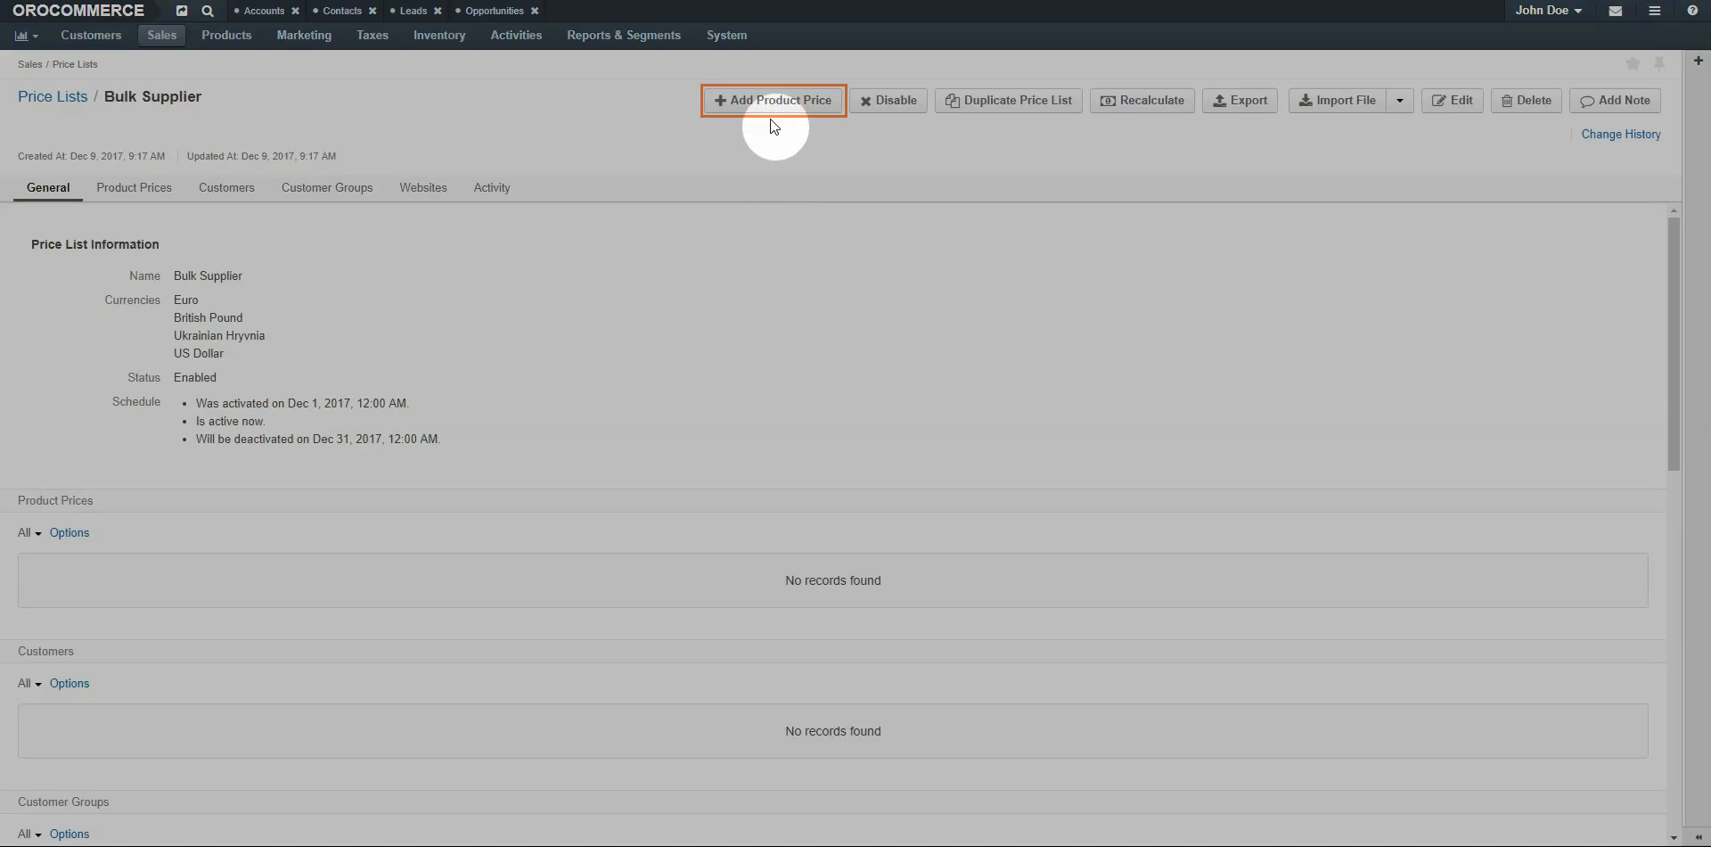
# Add a product price for 9OL25 - Women's White Slip-On Clogs with quantity 1, unit item and price $25.00
pyautogui.click(773, 101)
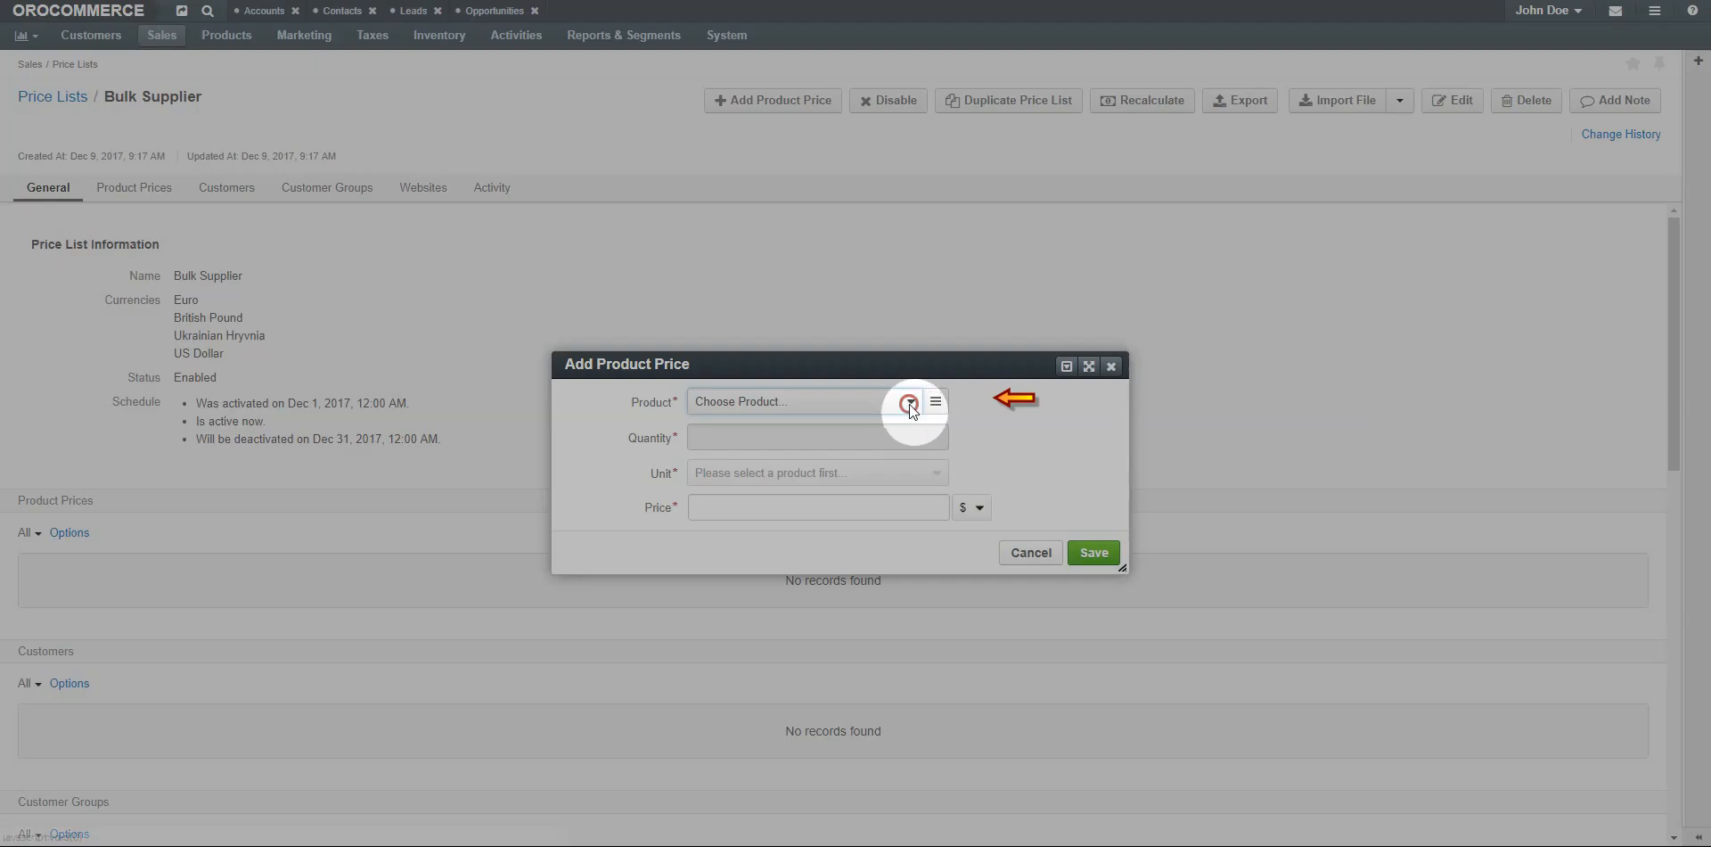
pyautogui.click(909, 404)
pyautogui.write('white')
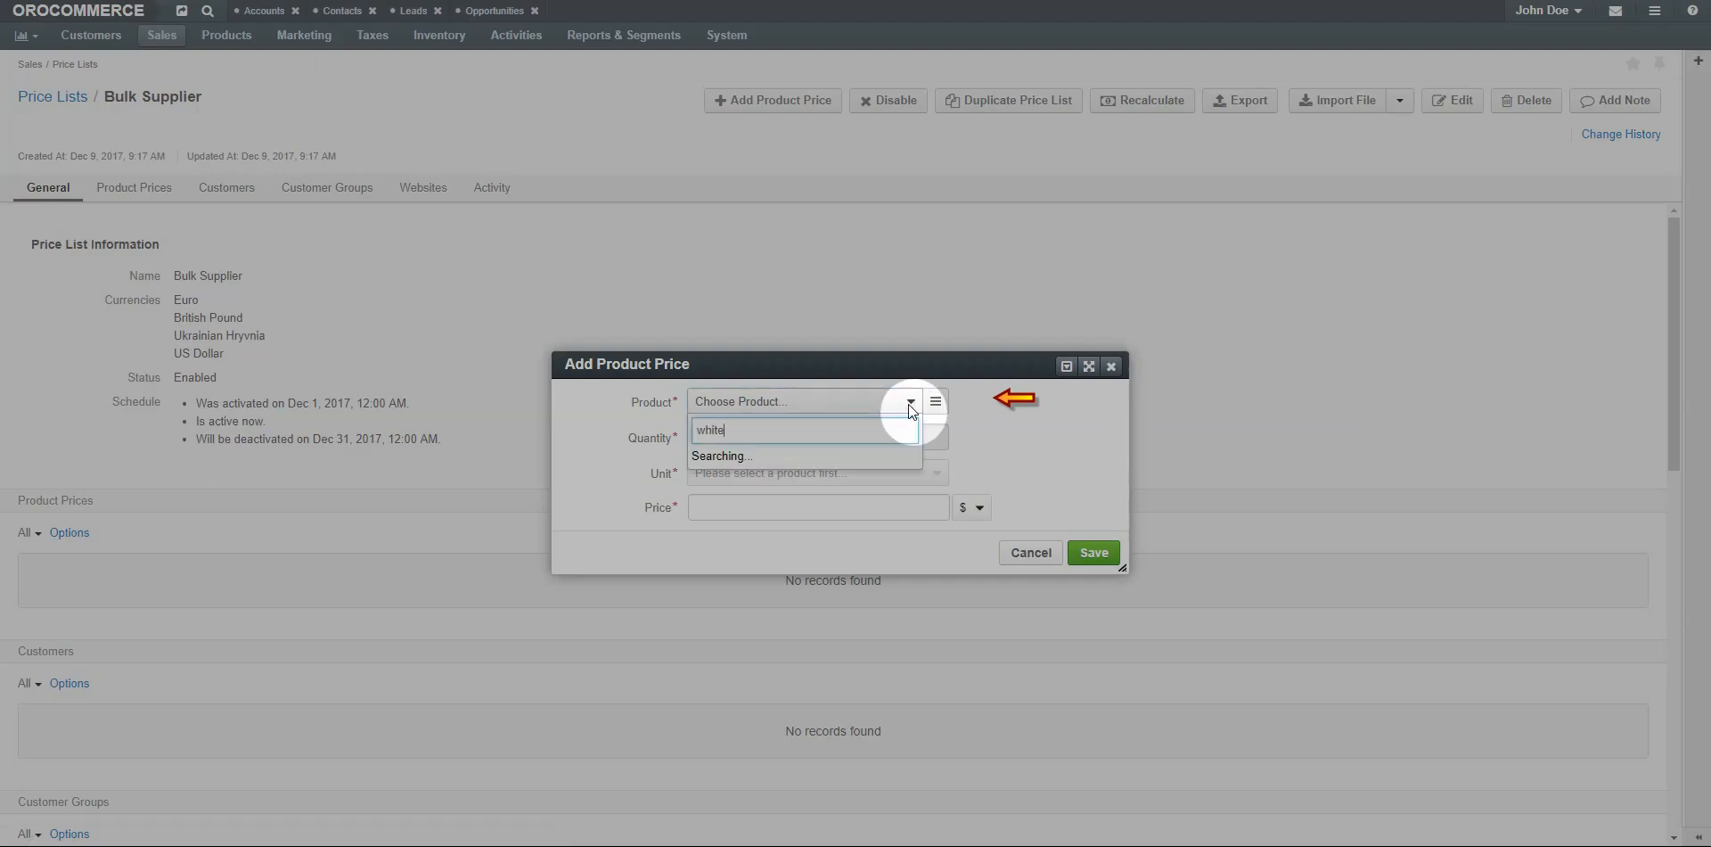
pyautogui.click(749, 551)
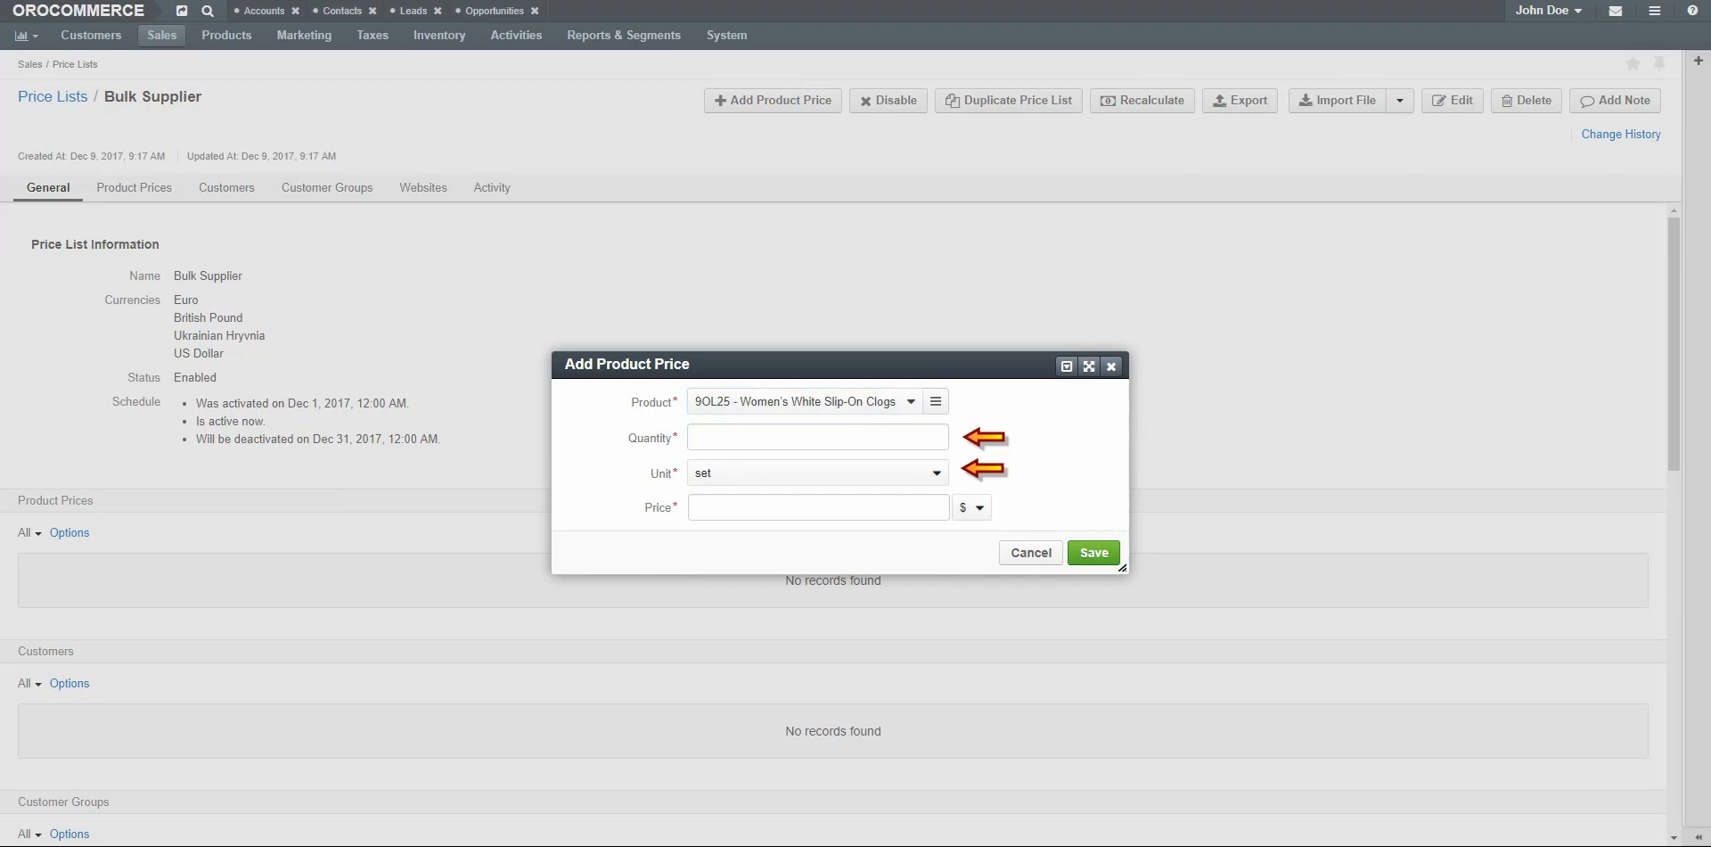
pyautogui.click(935, 473)
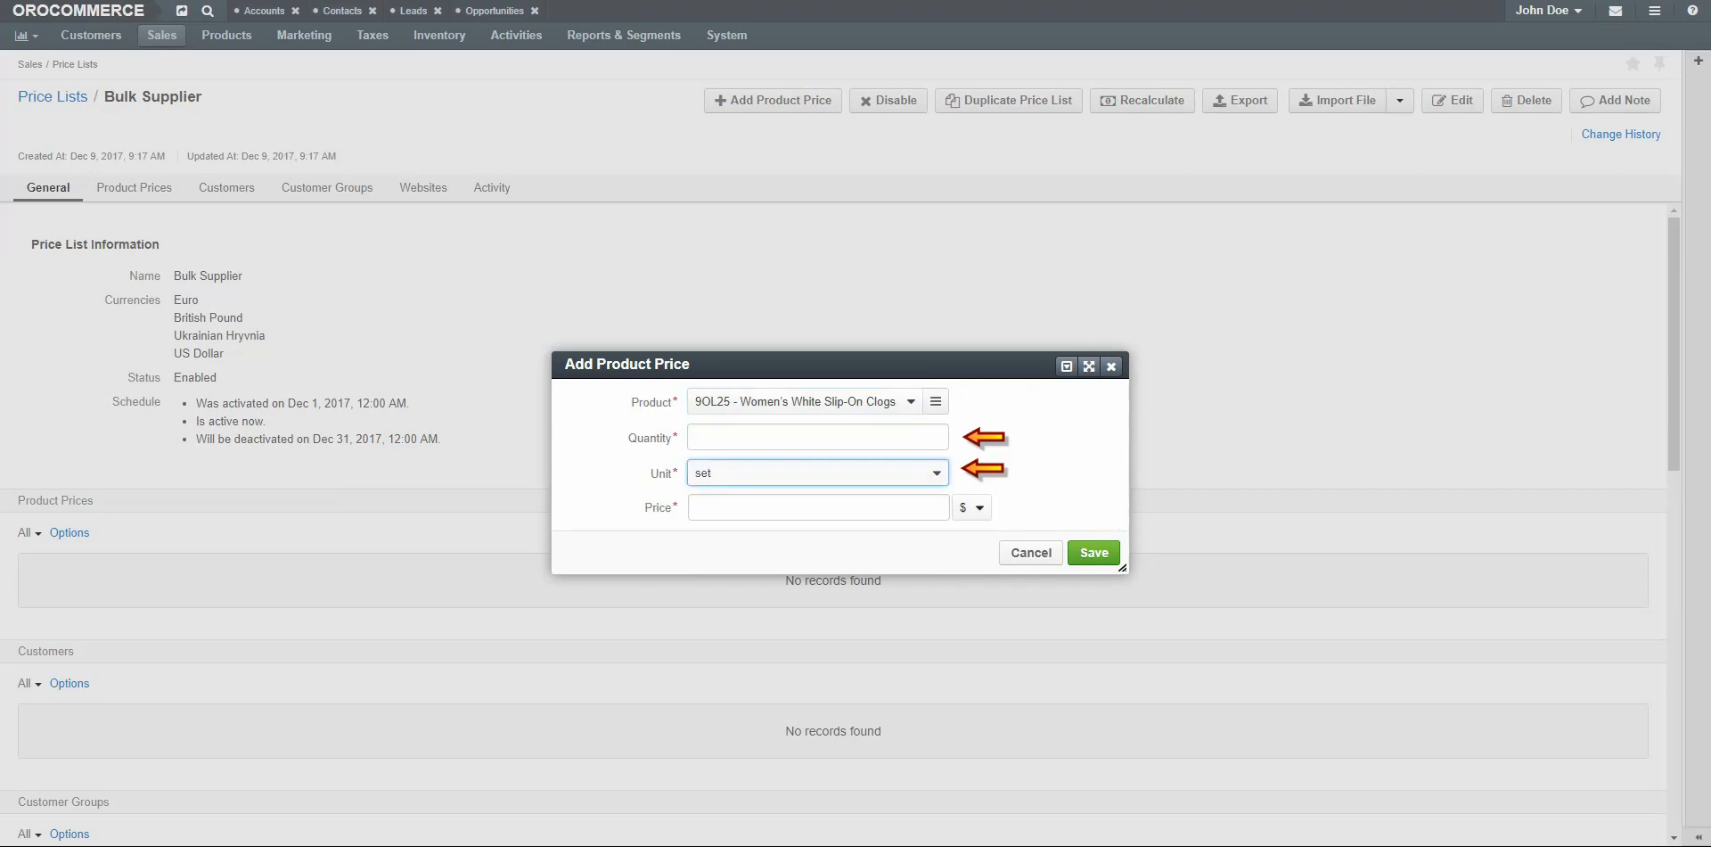
pyautogui.click(757, 442)
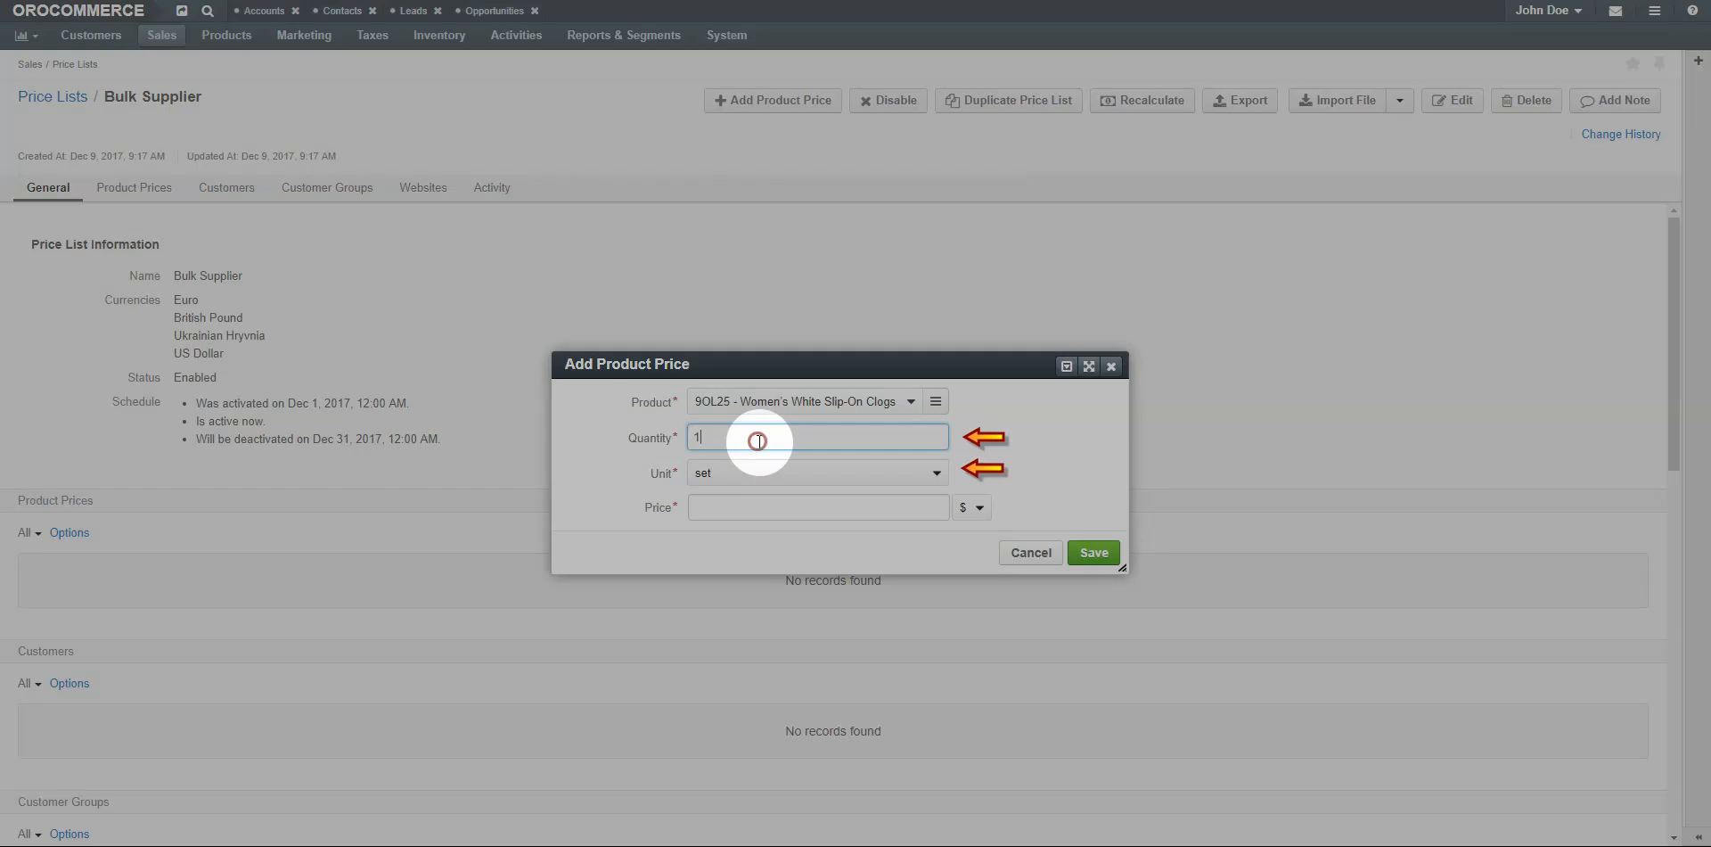
pyautogui.write('1')
pyautogui.click(928, 474)
pyautogui.click(781, 491)
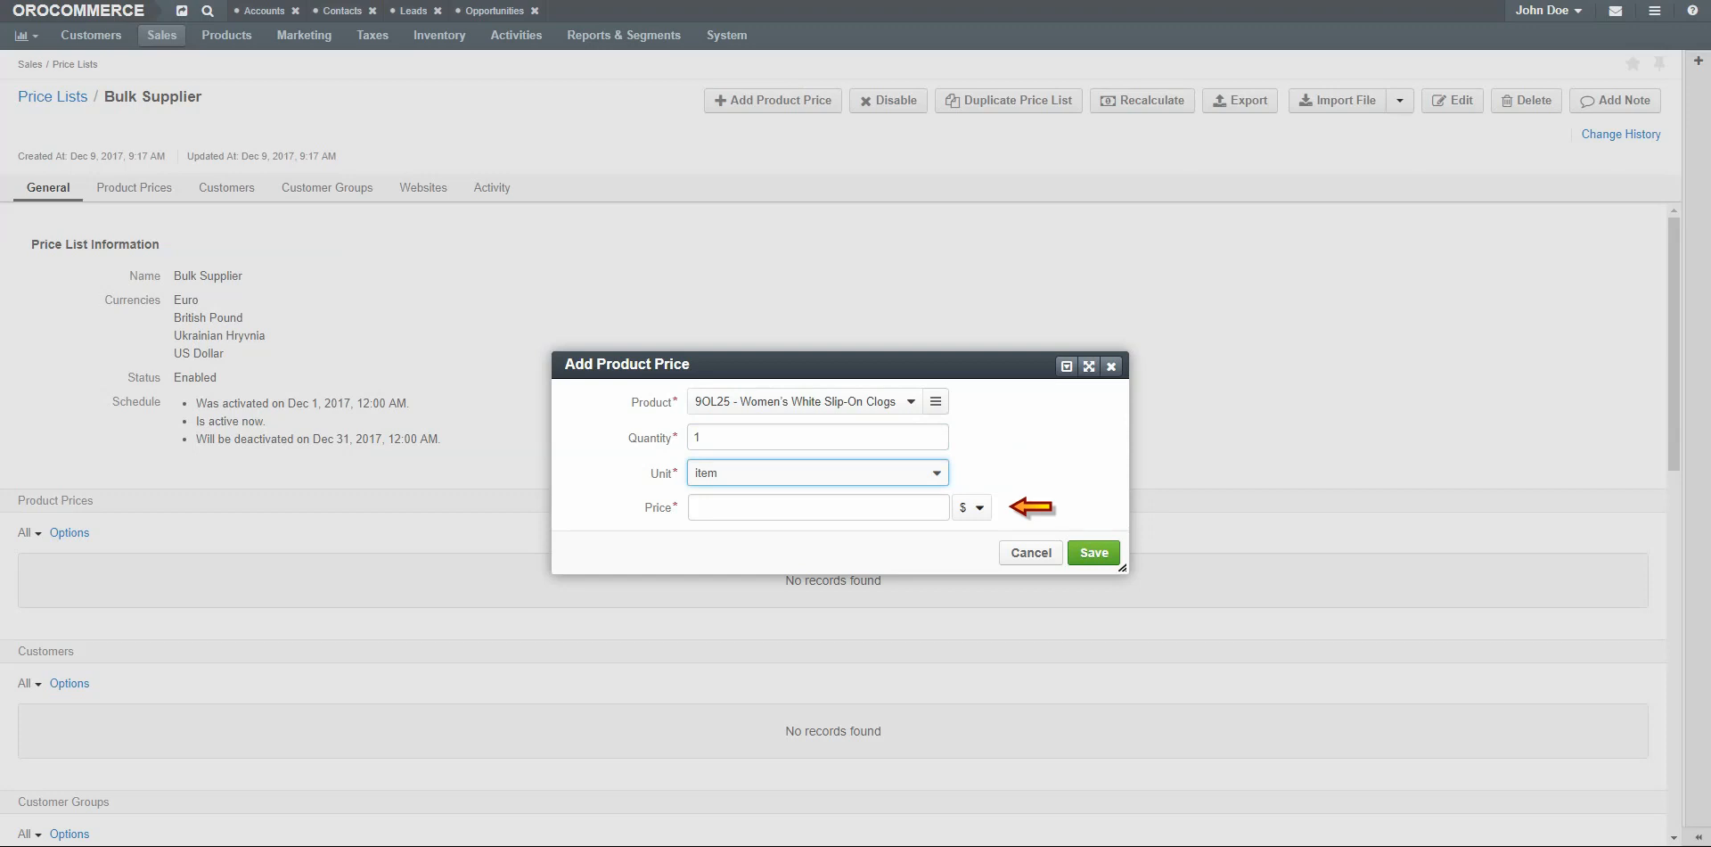
pyautogui.click(839, 517)
pyautogui.write('25.00')
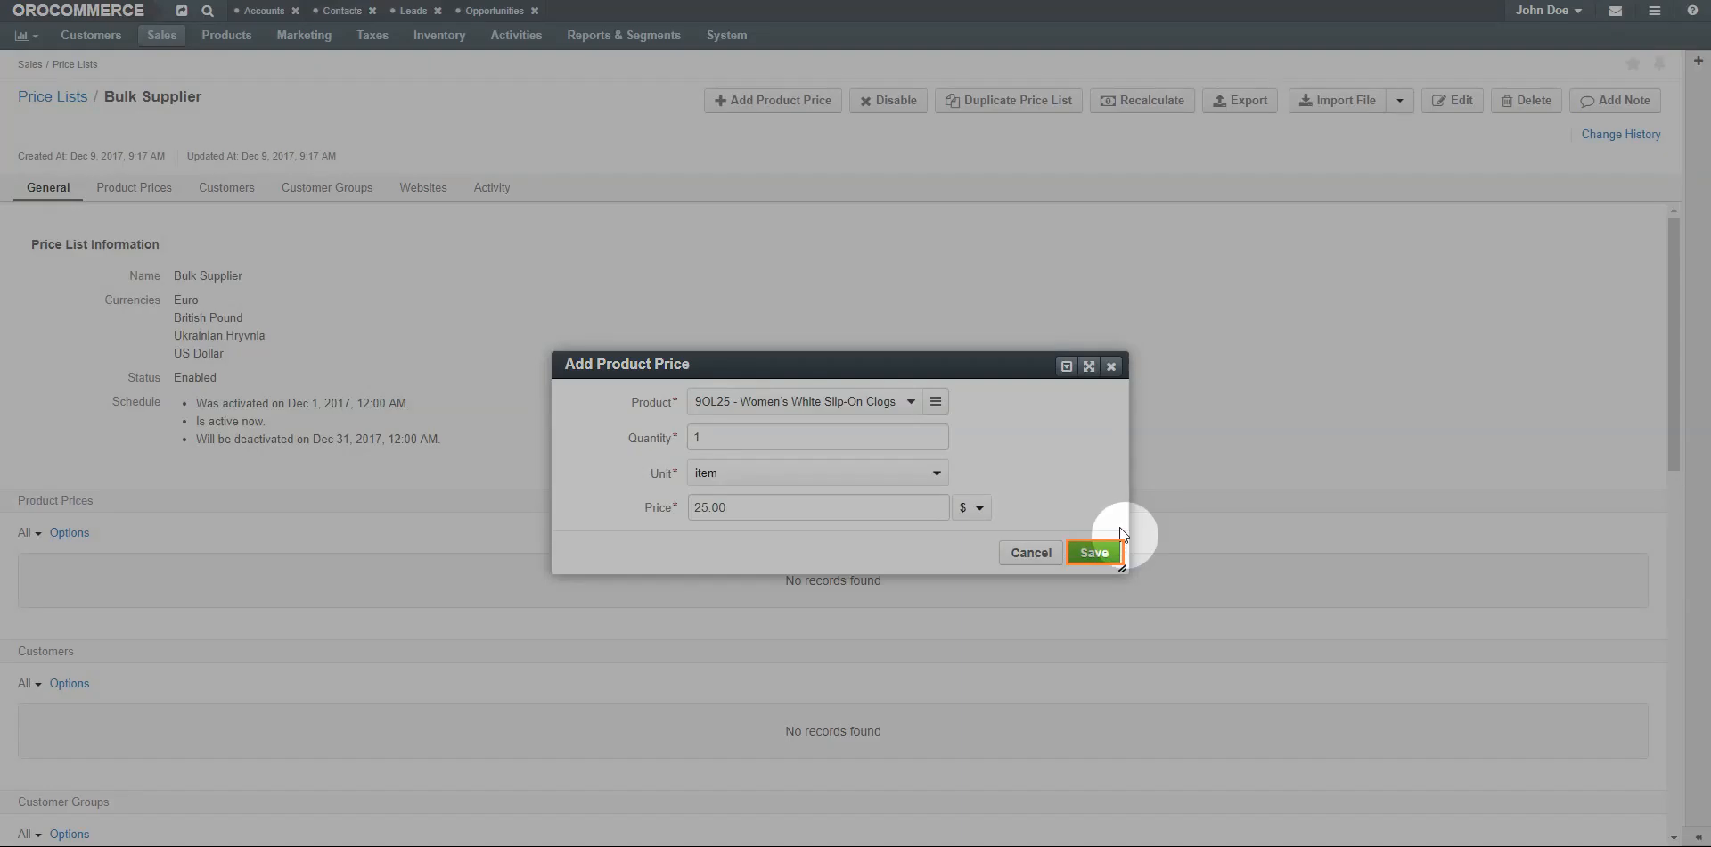
pyautogui.click(1095, 552)
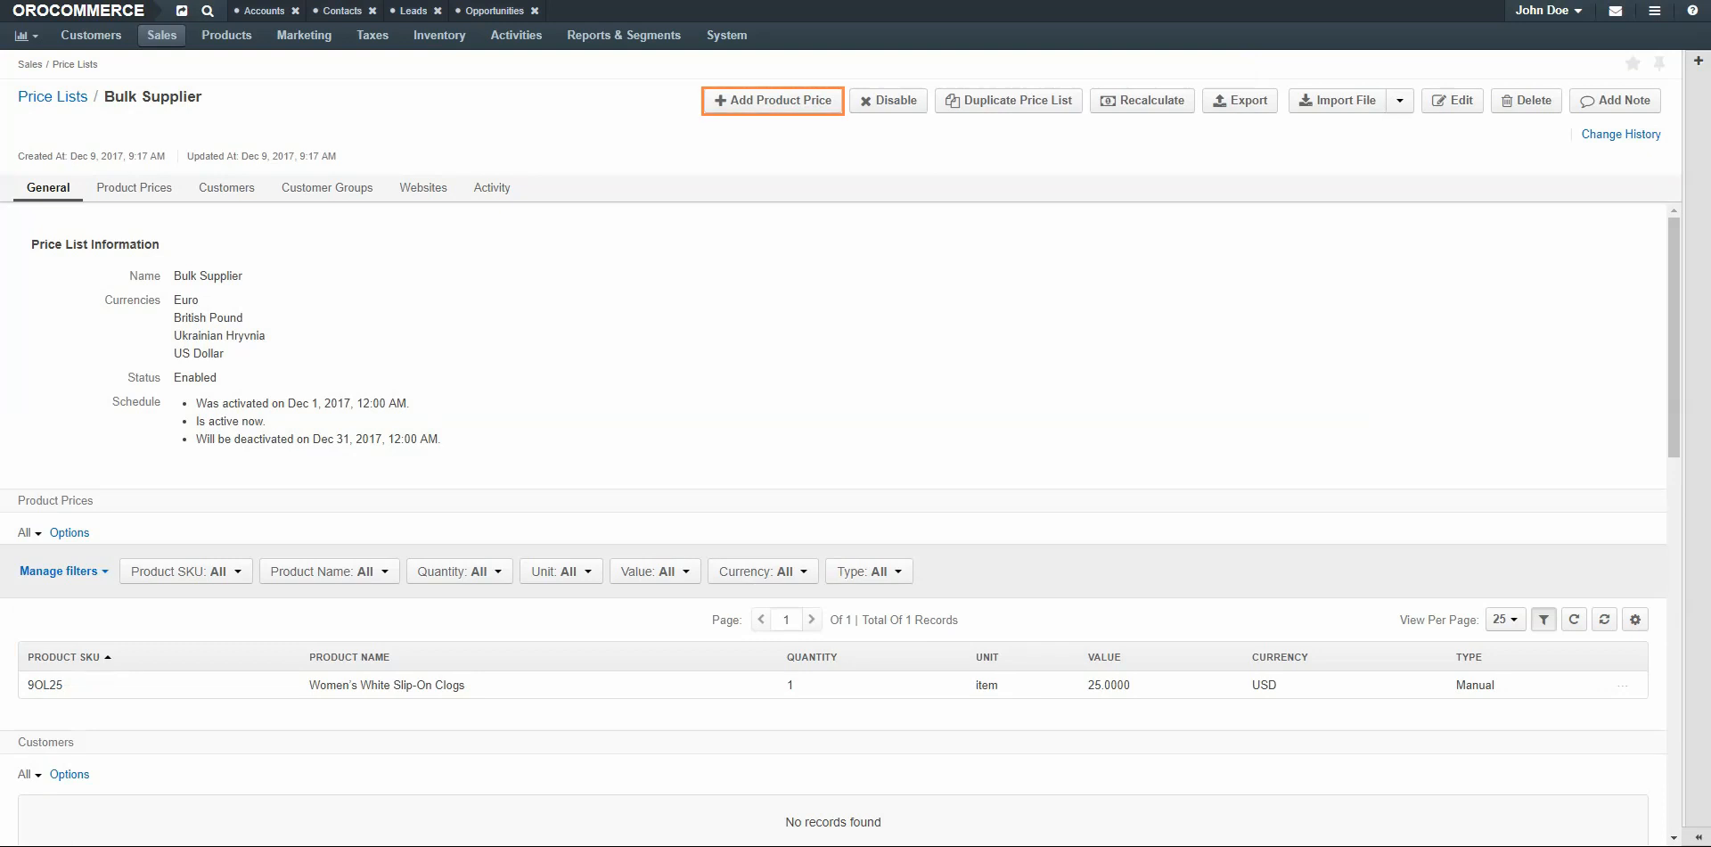
# Add a second price tier for 9OL25 - Women's White Slip-On Clogs with quantity 10, unit item and price $20.00
pyautogui.click(807, 103)
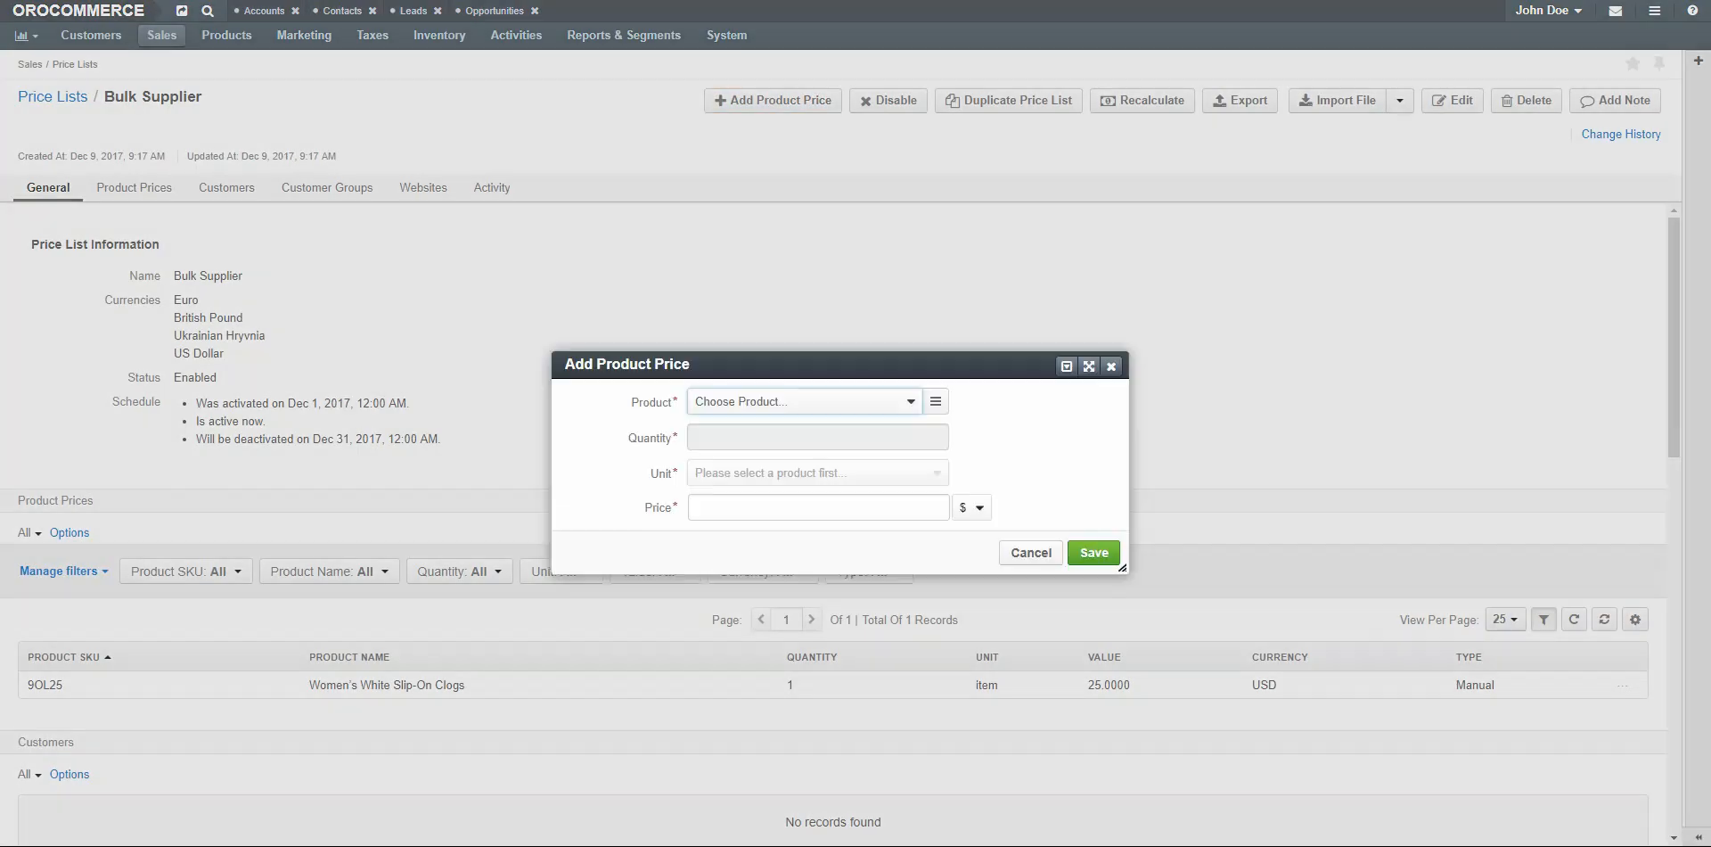
pyautogui.click(806, 403)
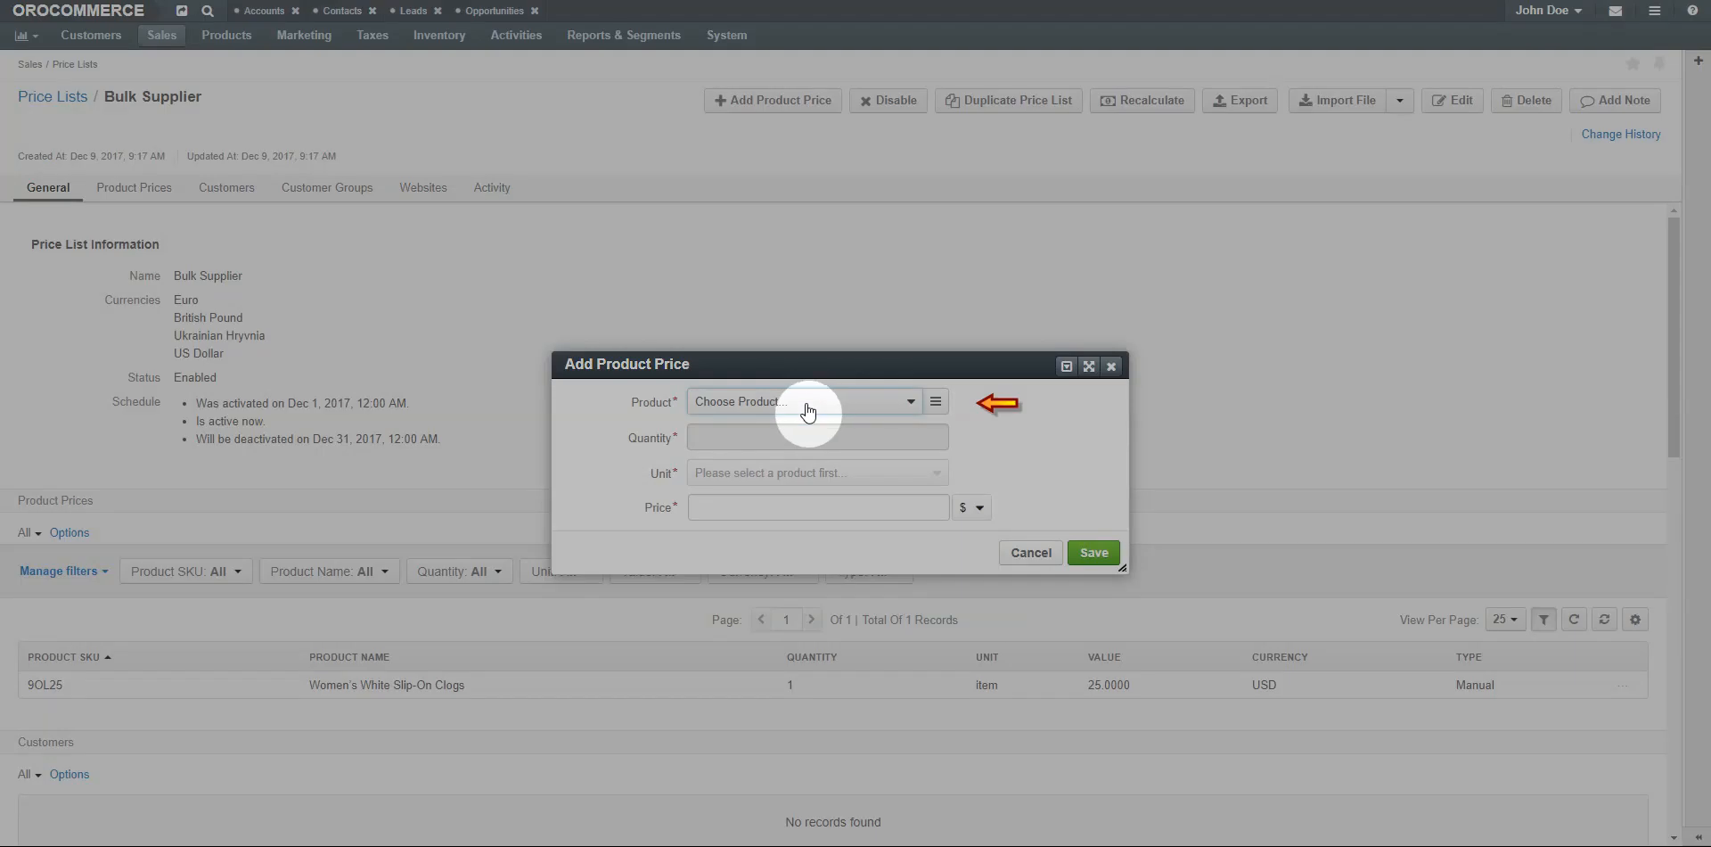
pyautogui.click(784, 553)
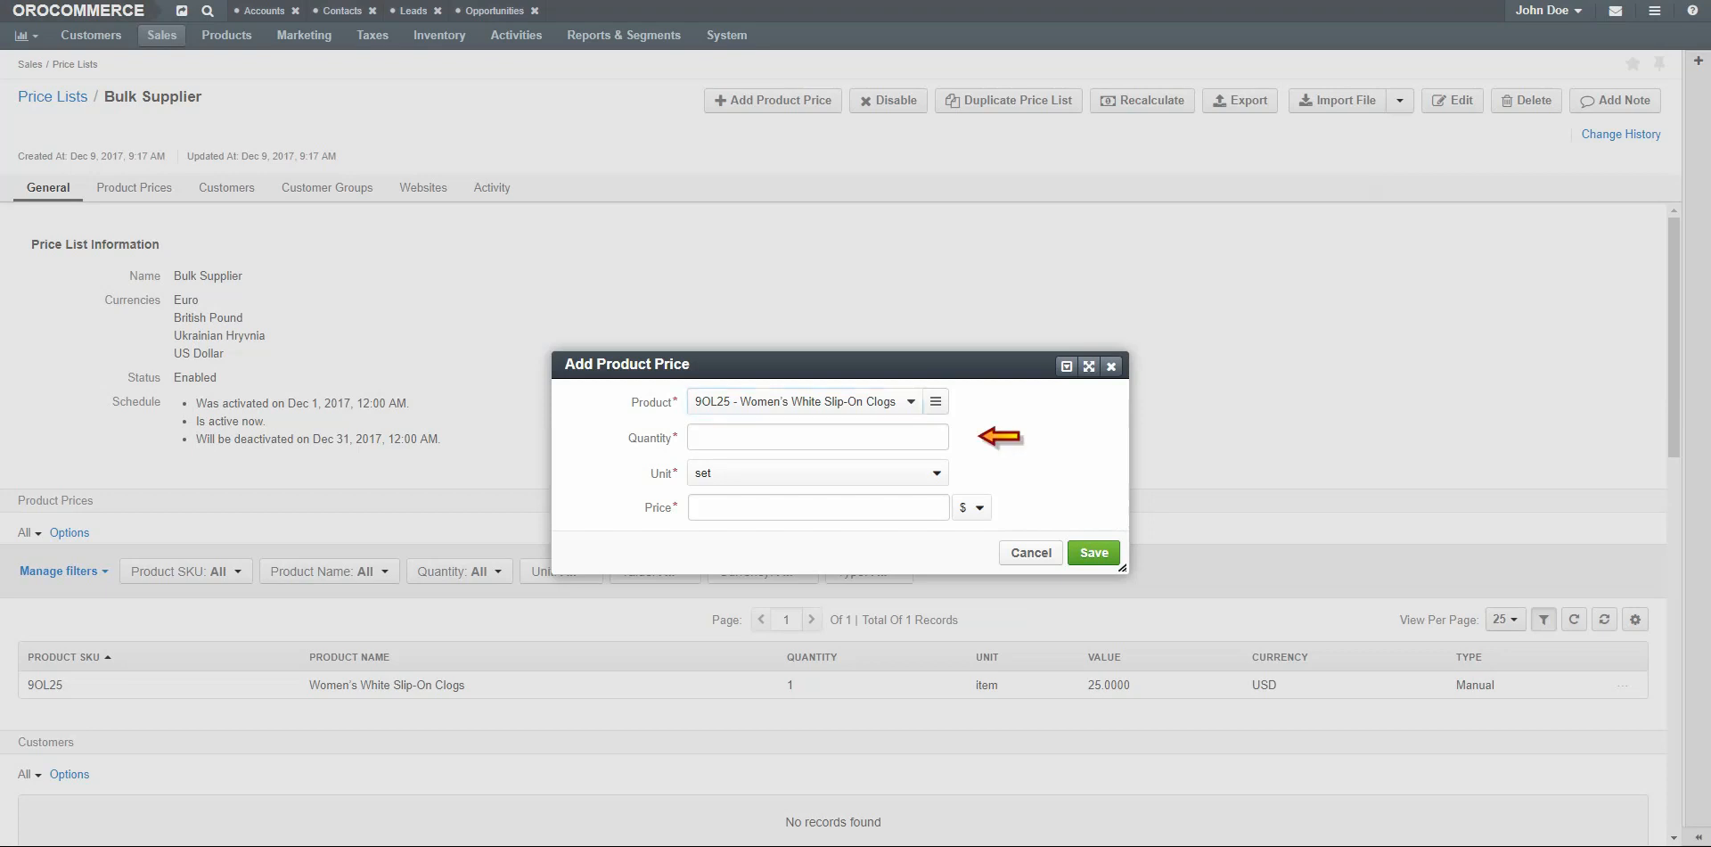
pyautogui.click(860, 438)
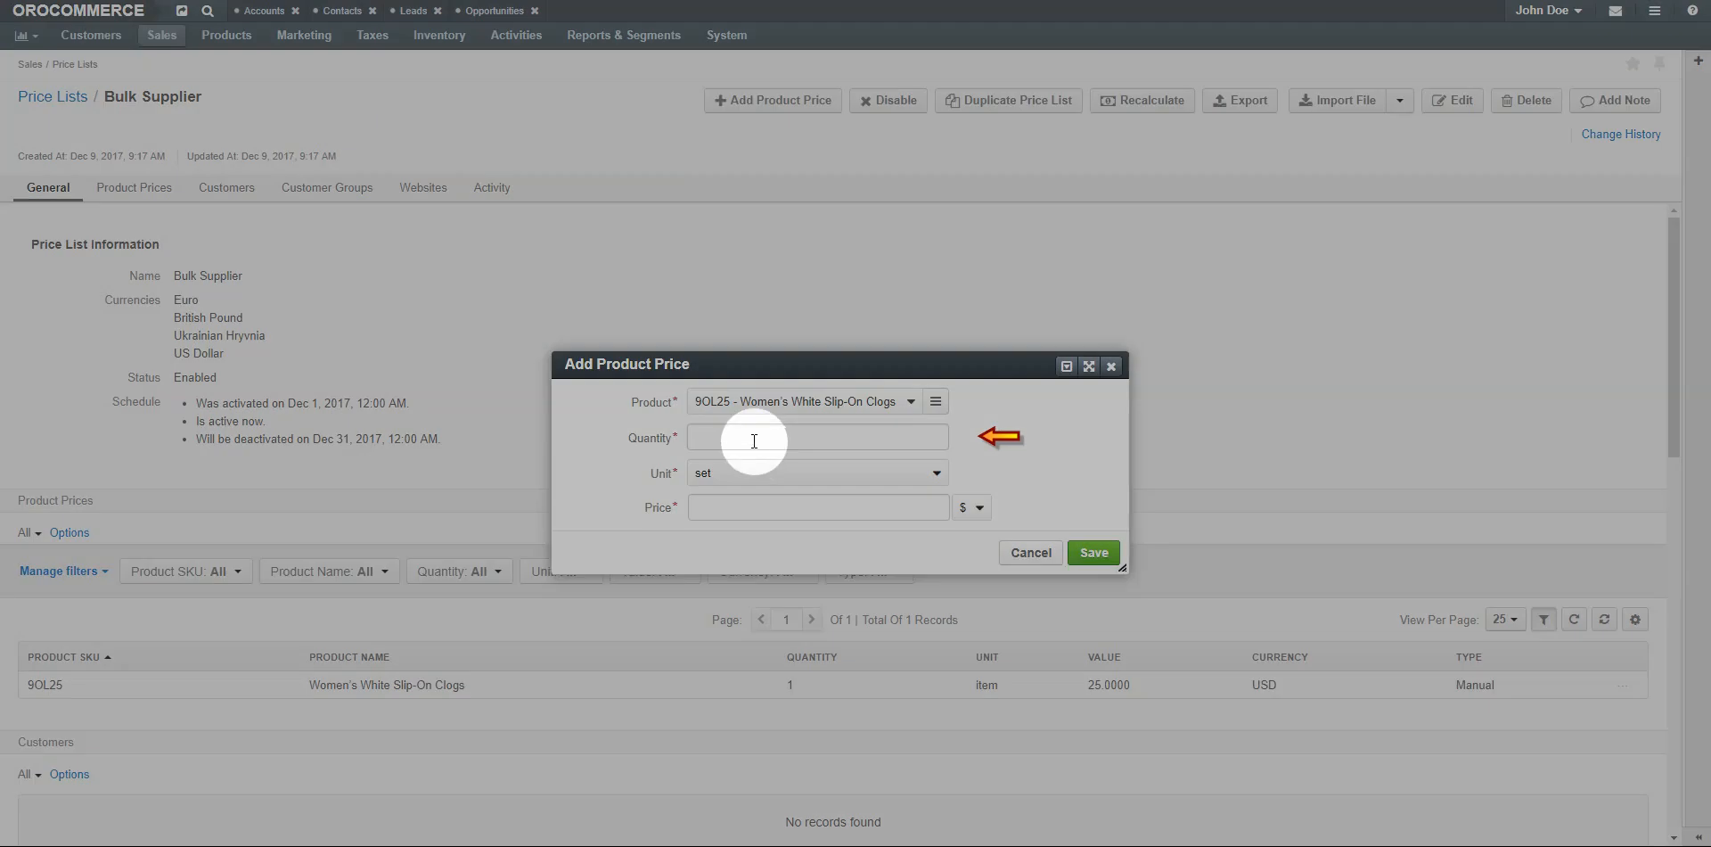
pyautogui.write('10')
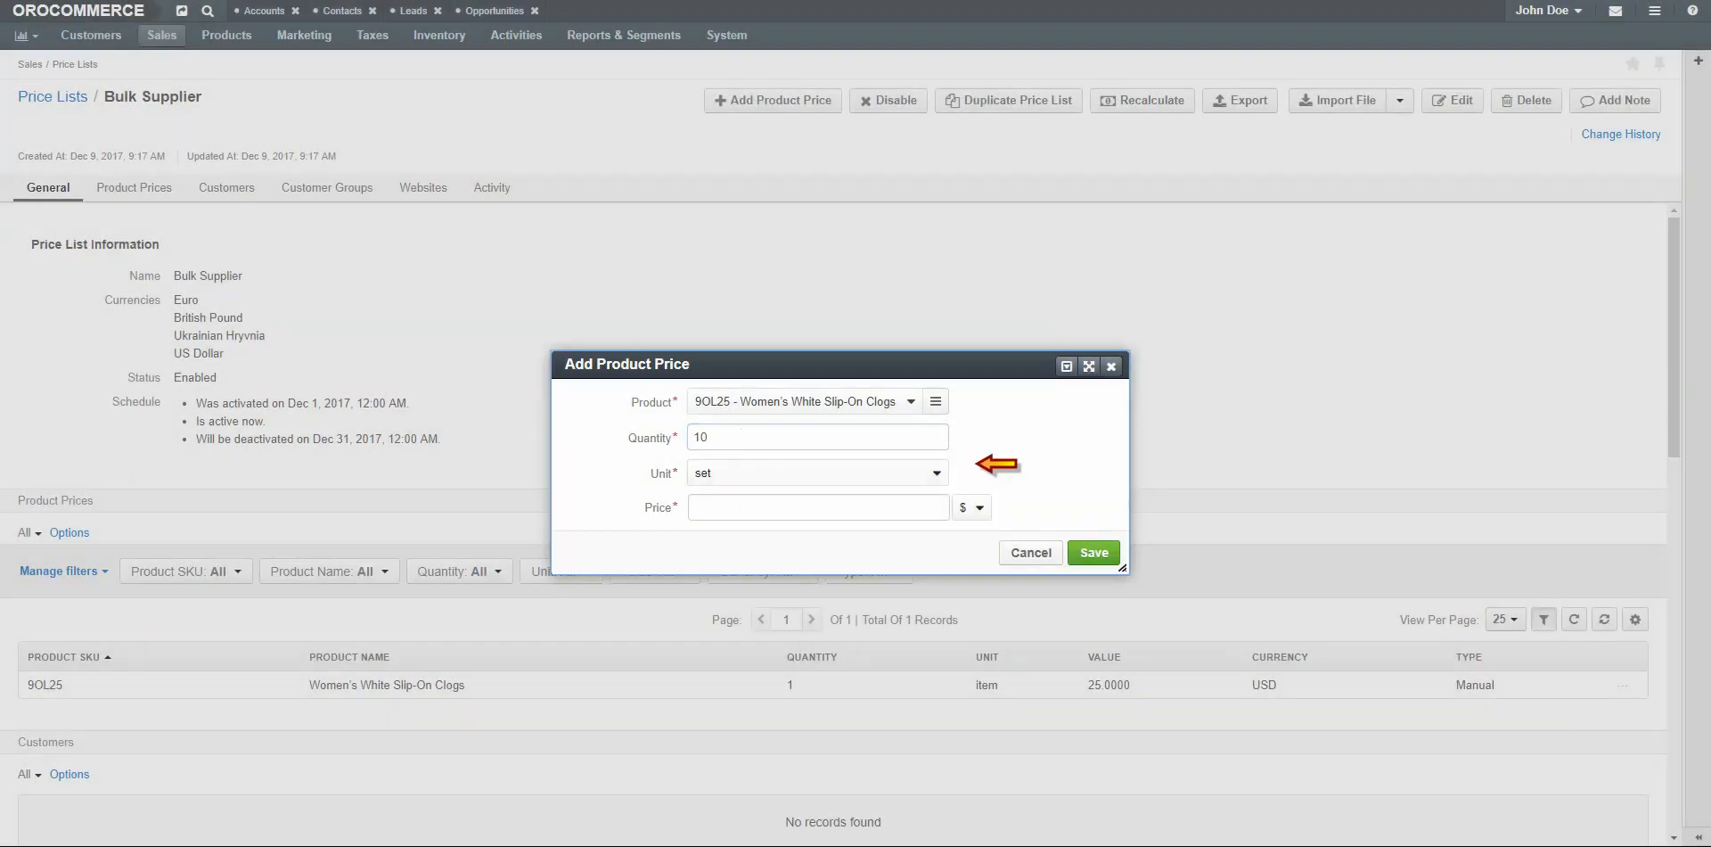
pyautogui.click(935, 473)
pyautogui.click(879, 504)
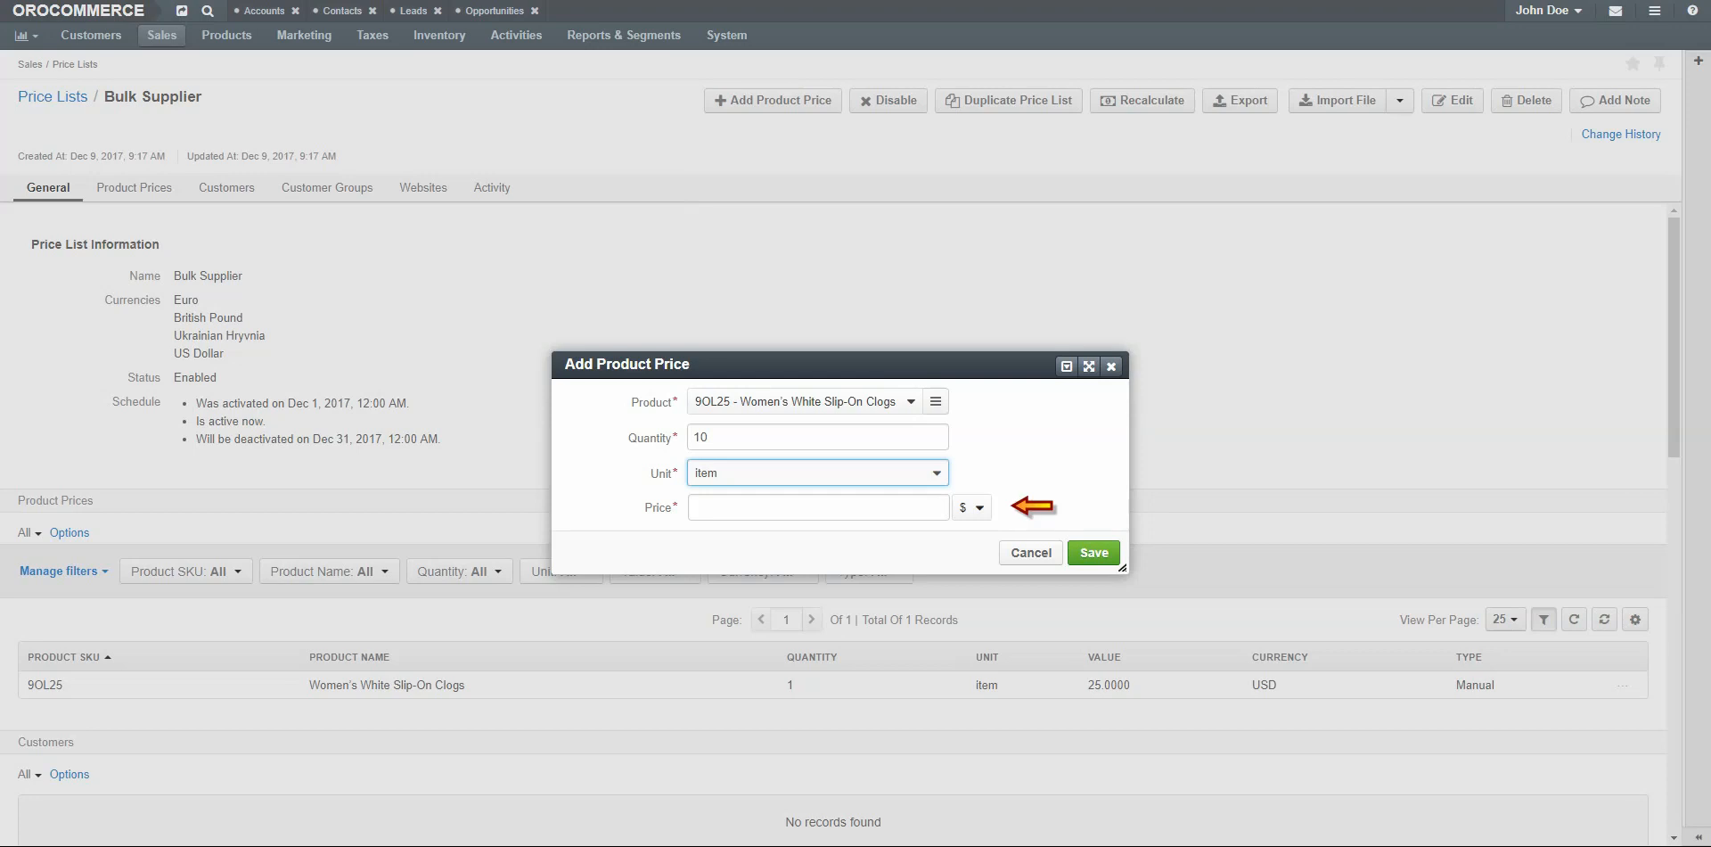
pyautogui.click(856, 507)
pyautogui.write('20.00')
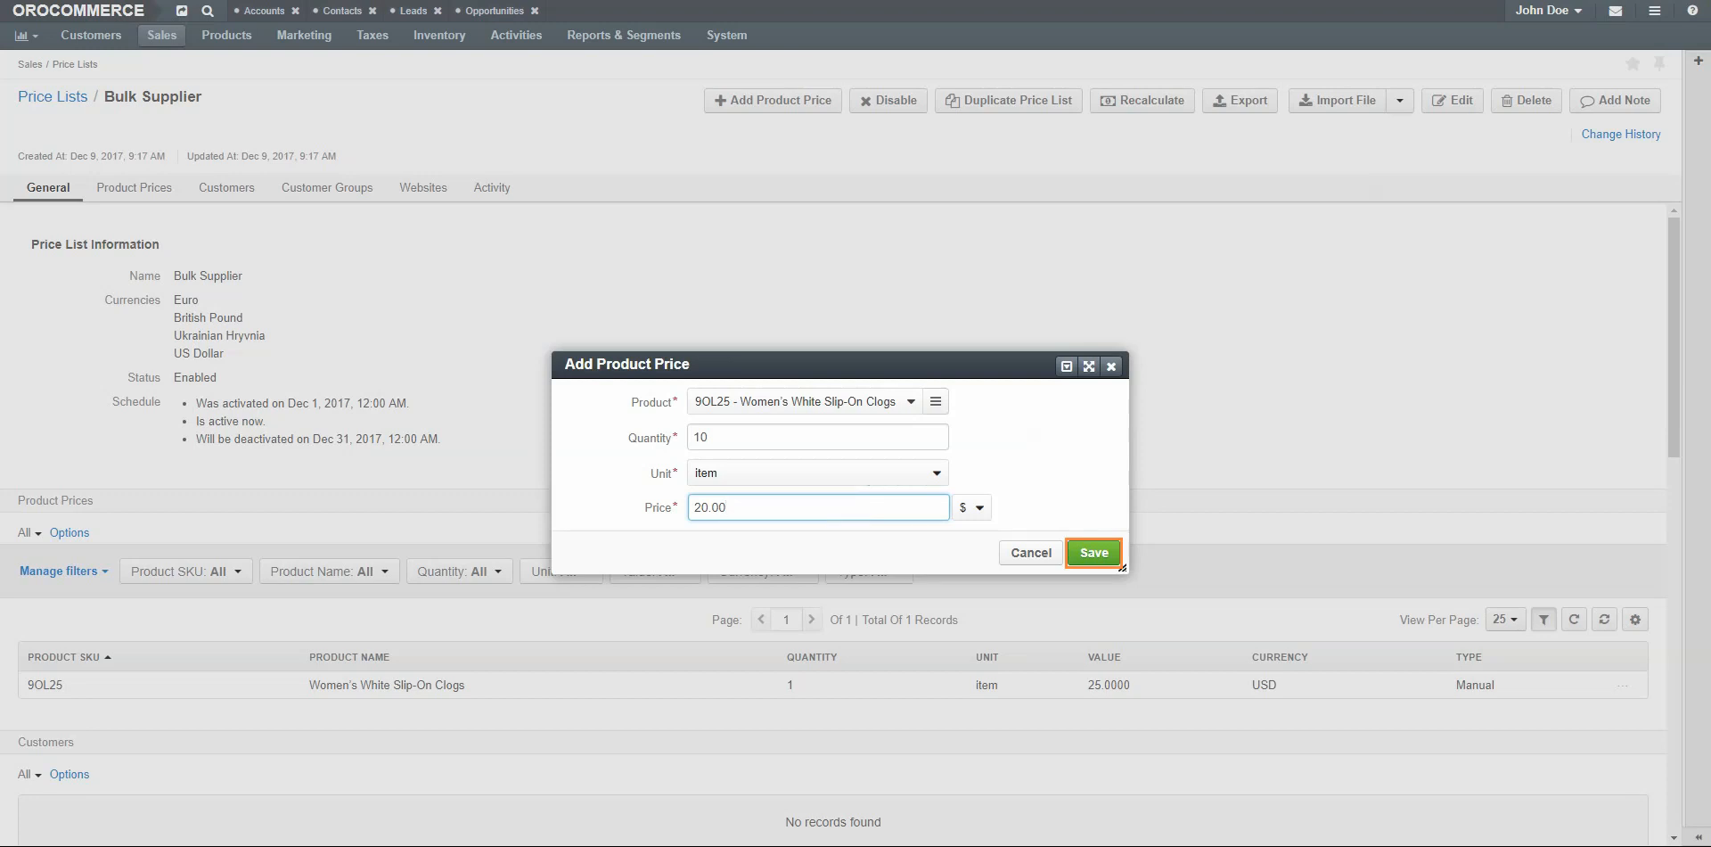
pyautogui.click(1094, 552)
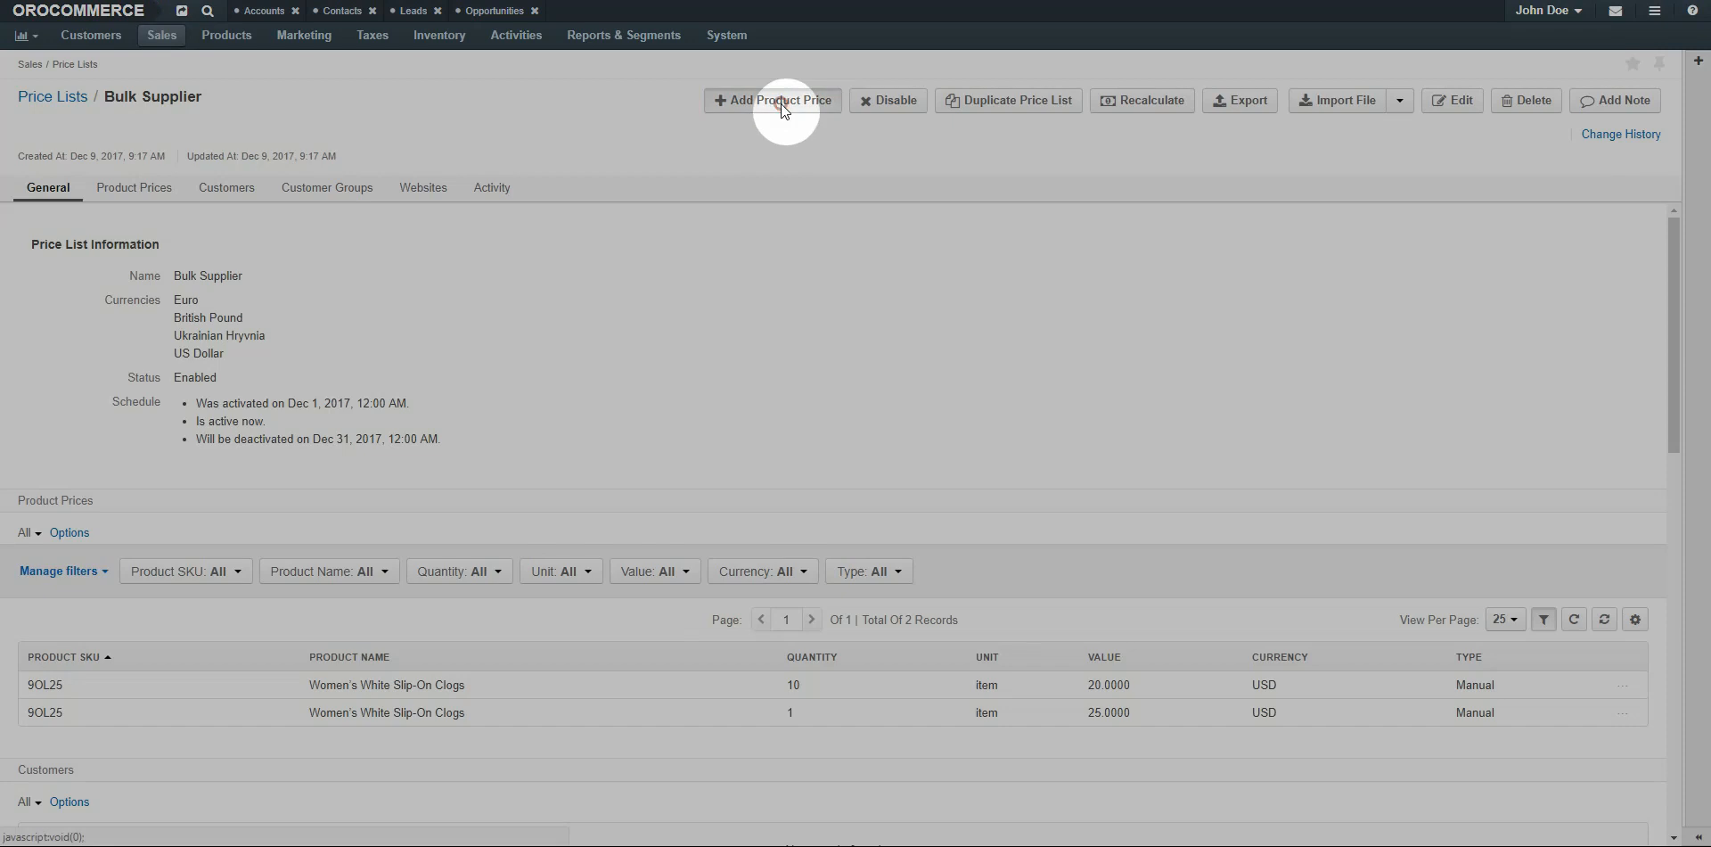
# Add a third price tier for 9OL25 - Women's White Slip-On Clogs with quantity 50, unit item and price $15.00
pyautogui.click(783, 100)
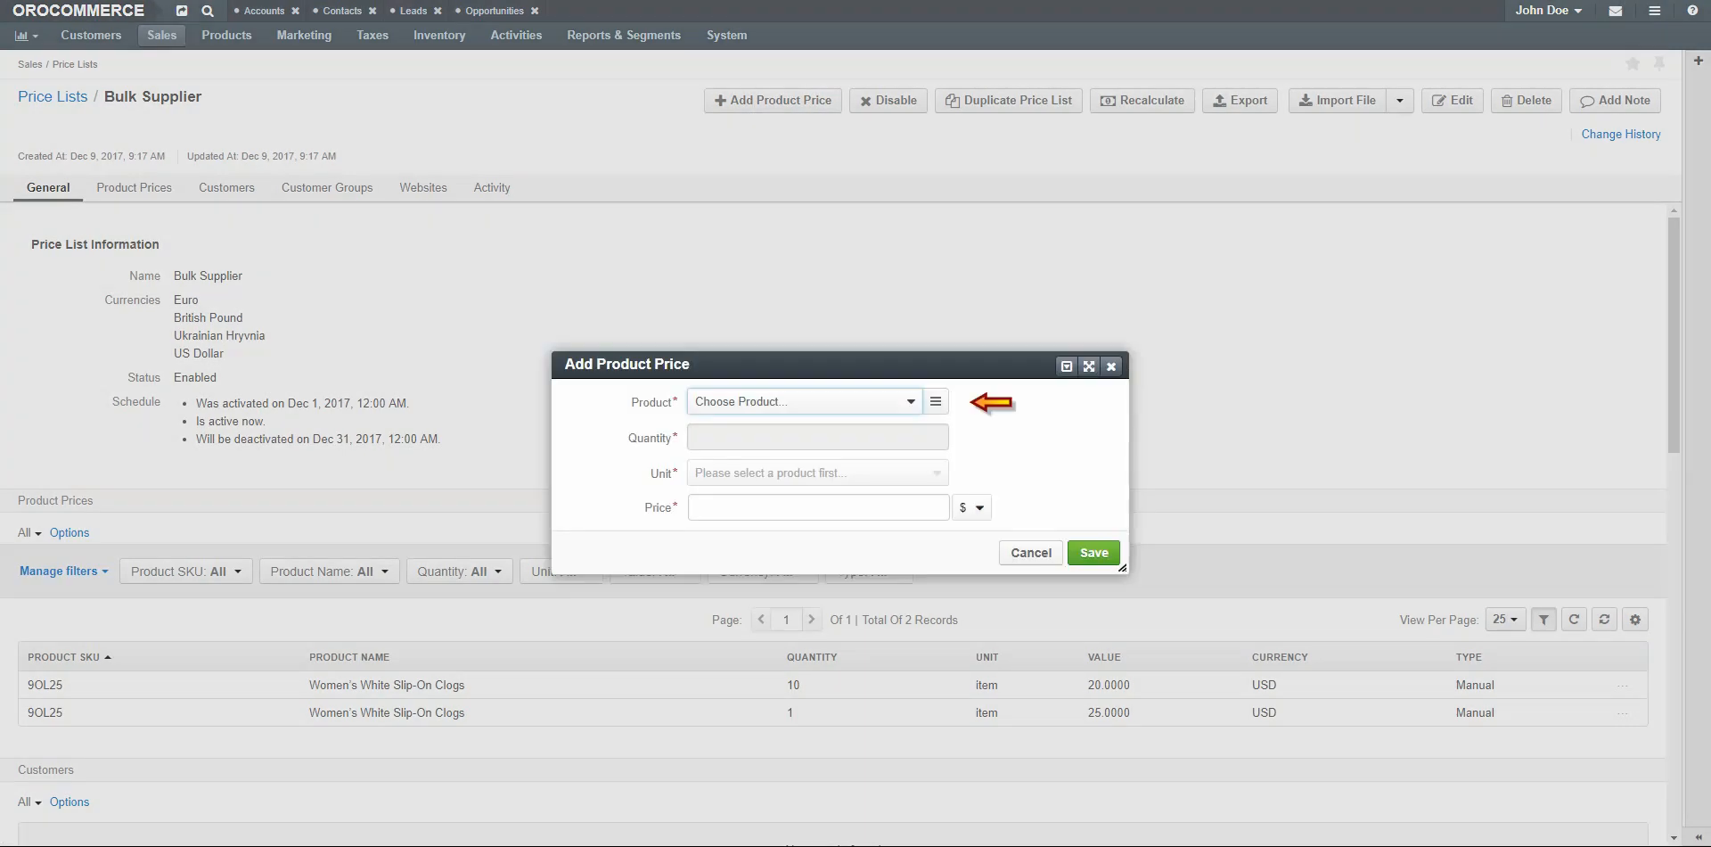
pyautogui.click(794, 403)
pyautogui.write('white')
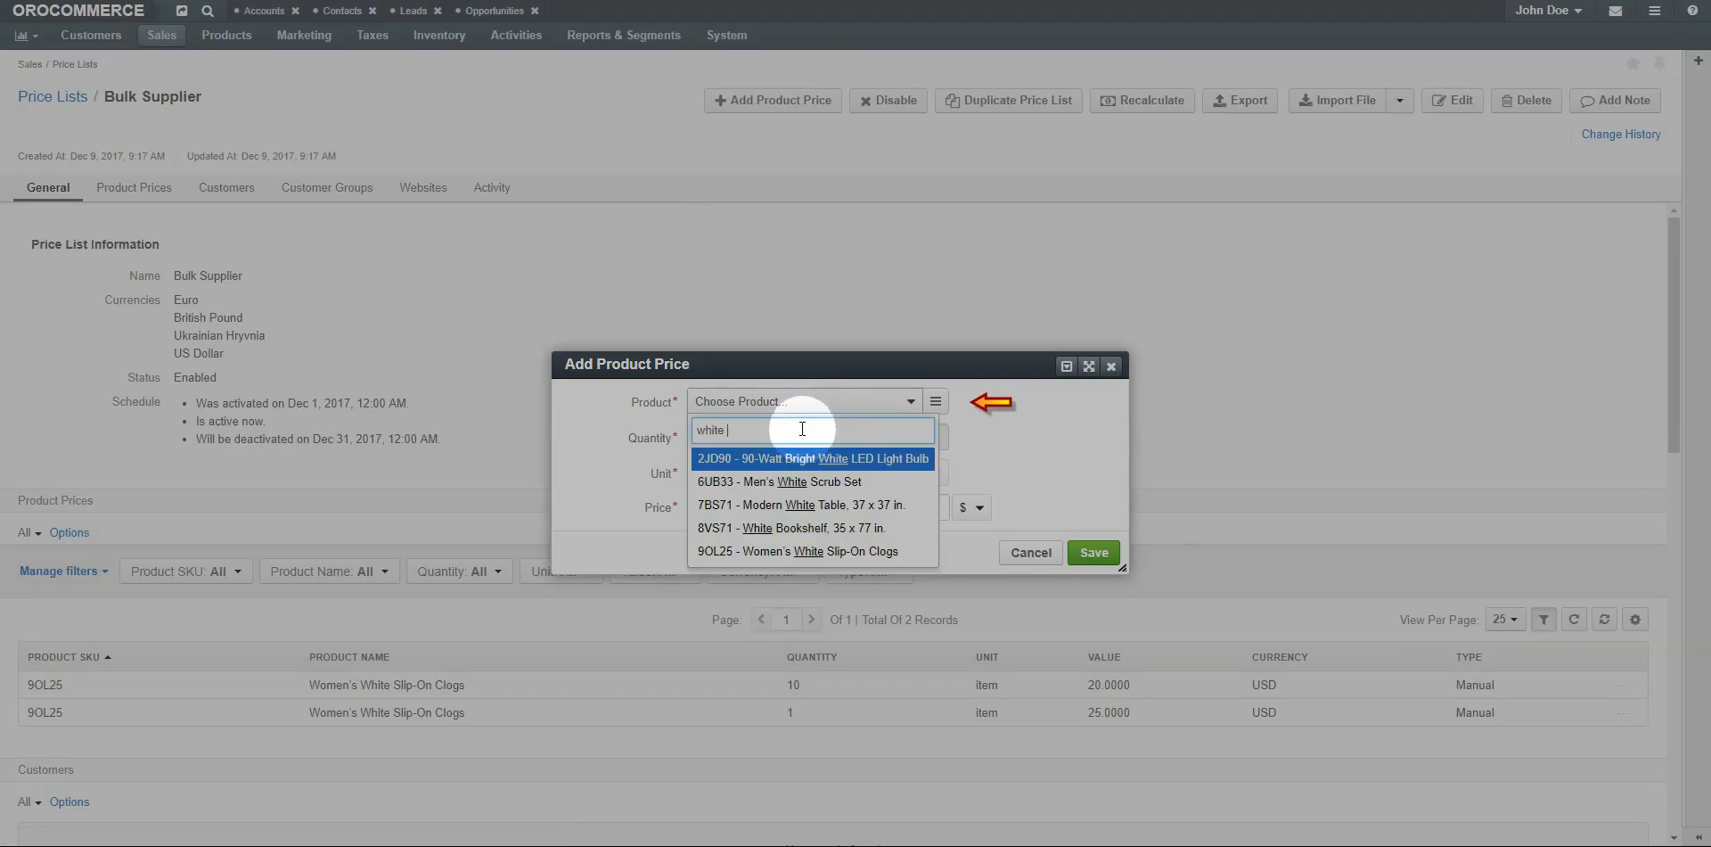
pyautogui.click(814, 550)
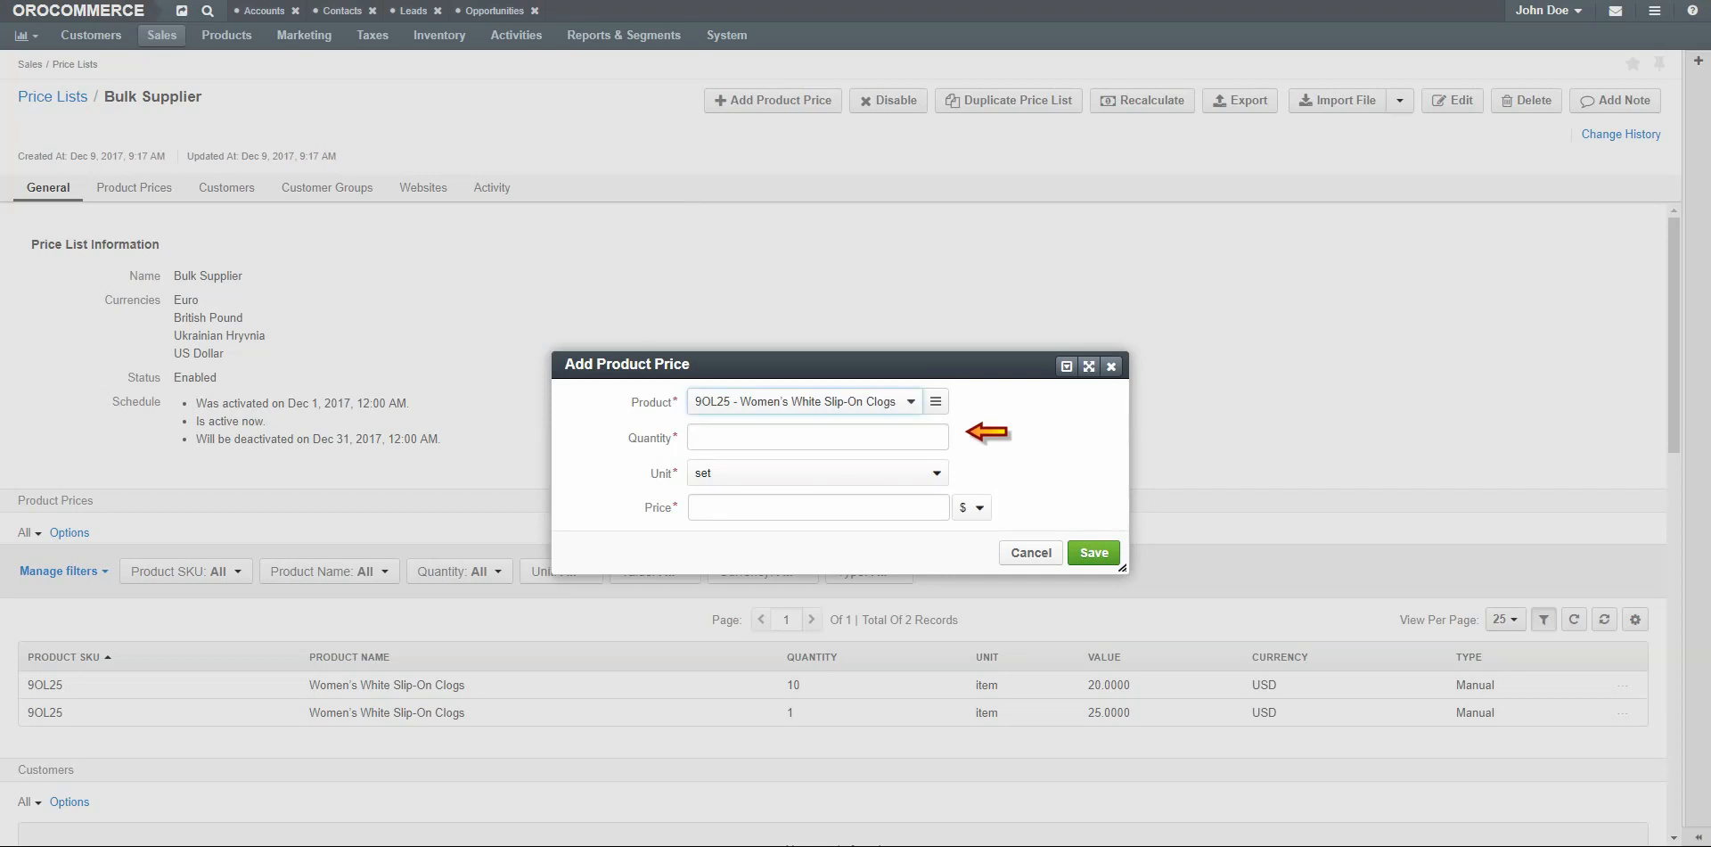
pyautogui.click(699, 439)
pyautogui.write('50')
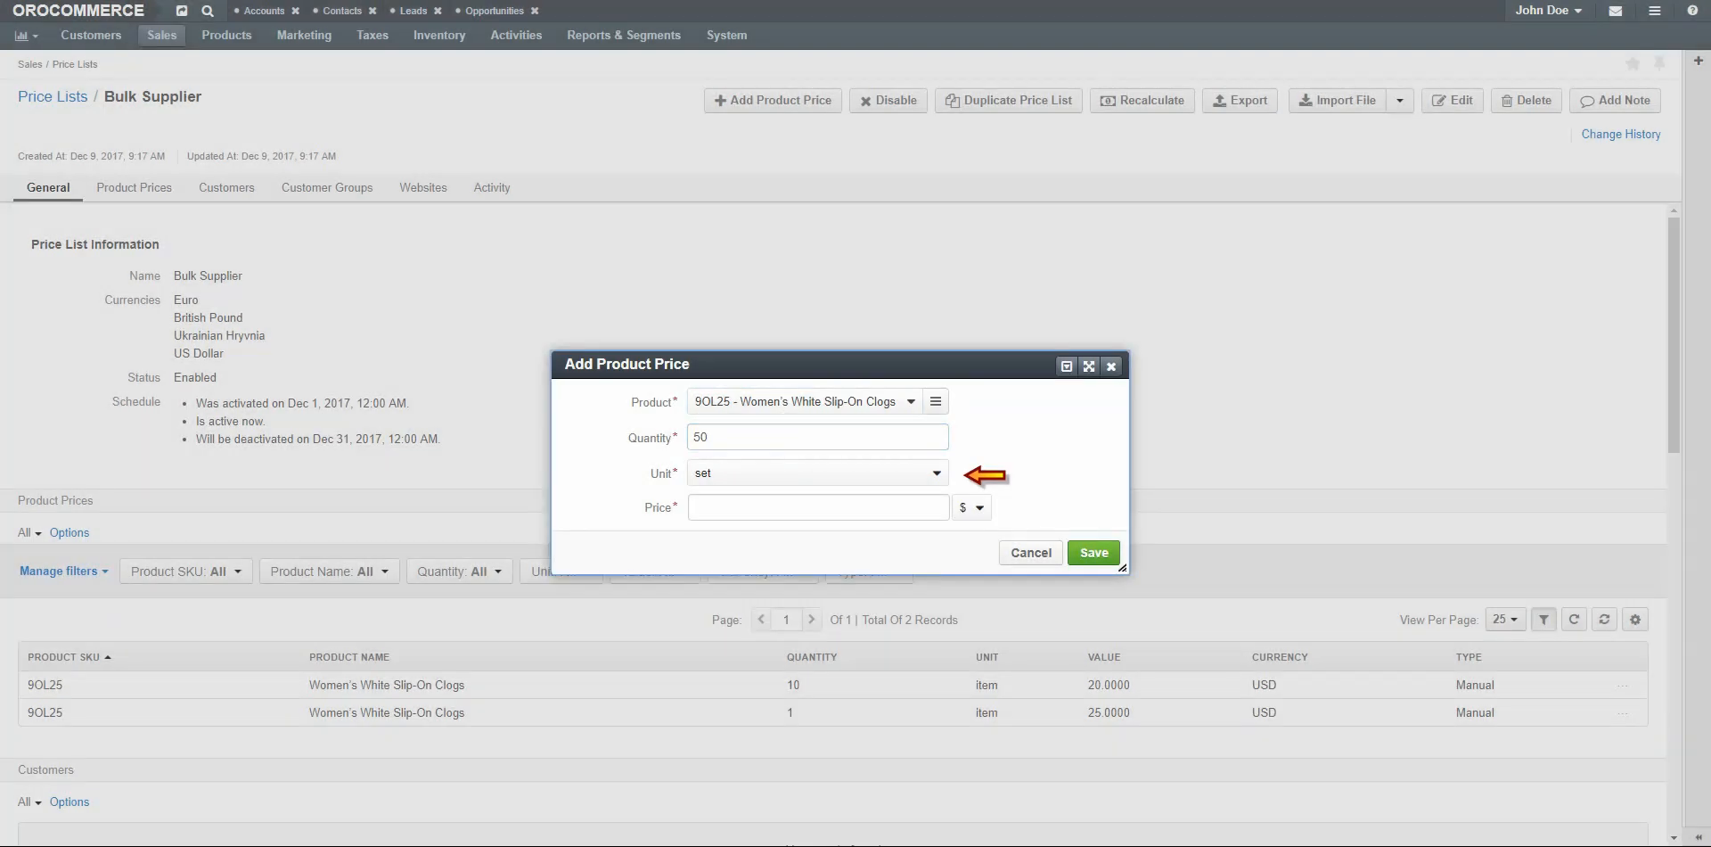
pyautogui.click(890, 471)
pyautogui.click(868, 503)
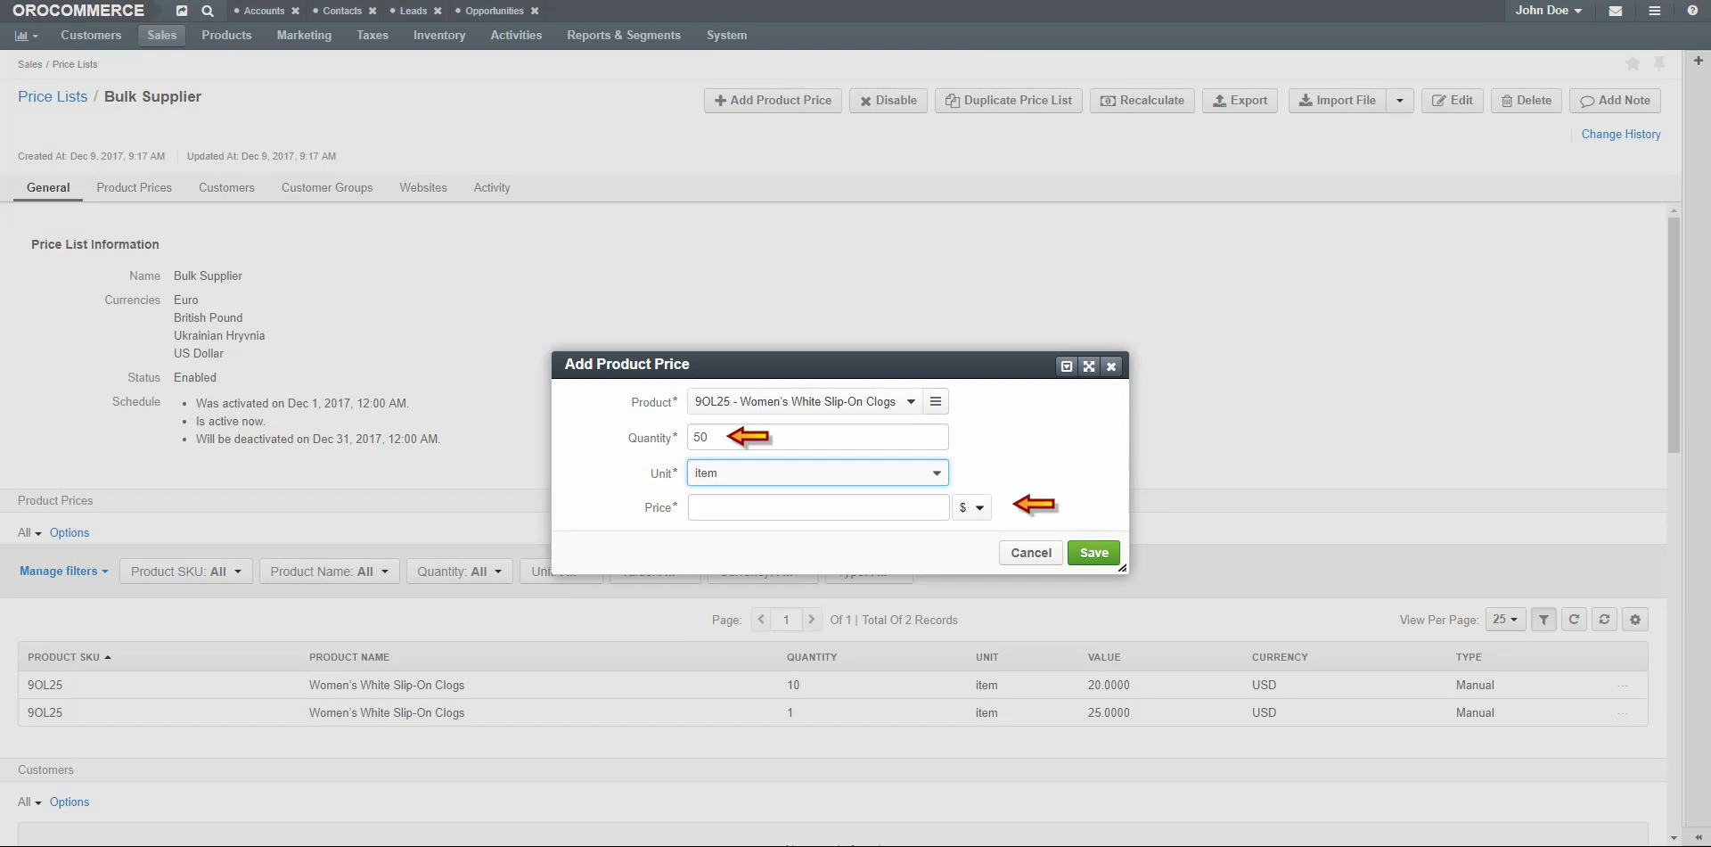
pyautogui.click(758, 508)
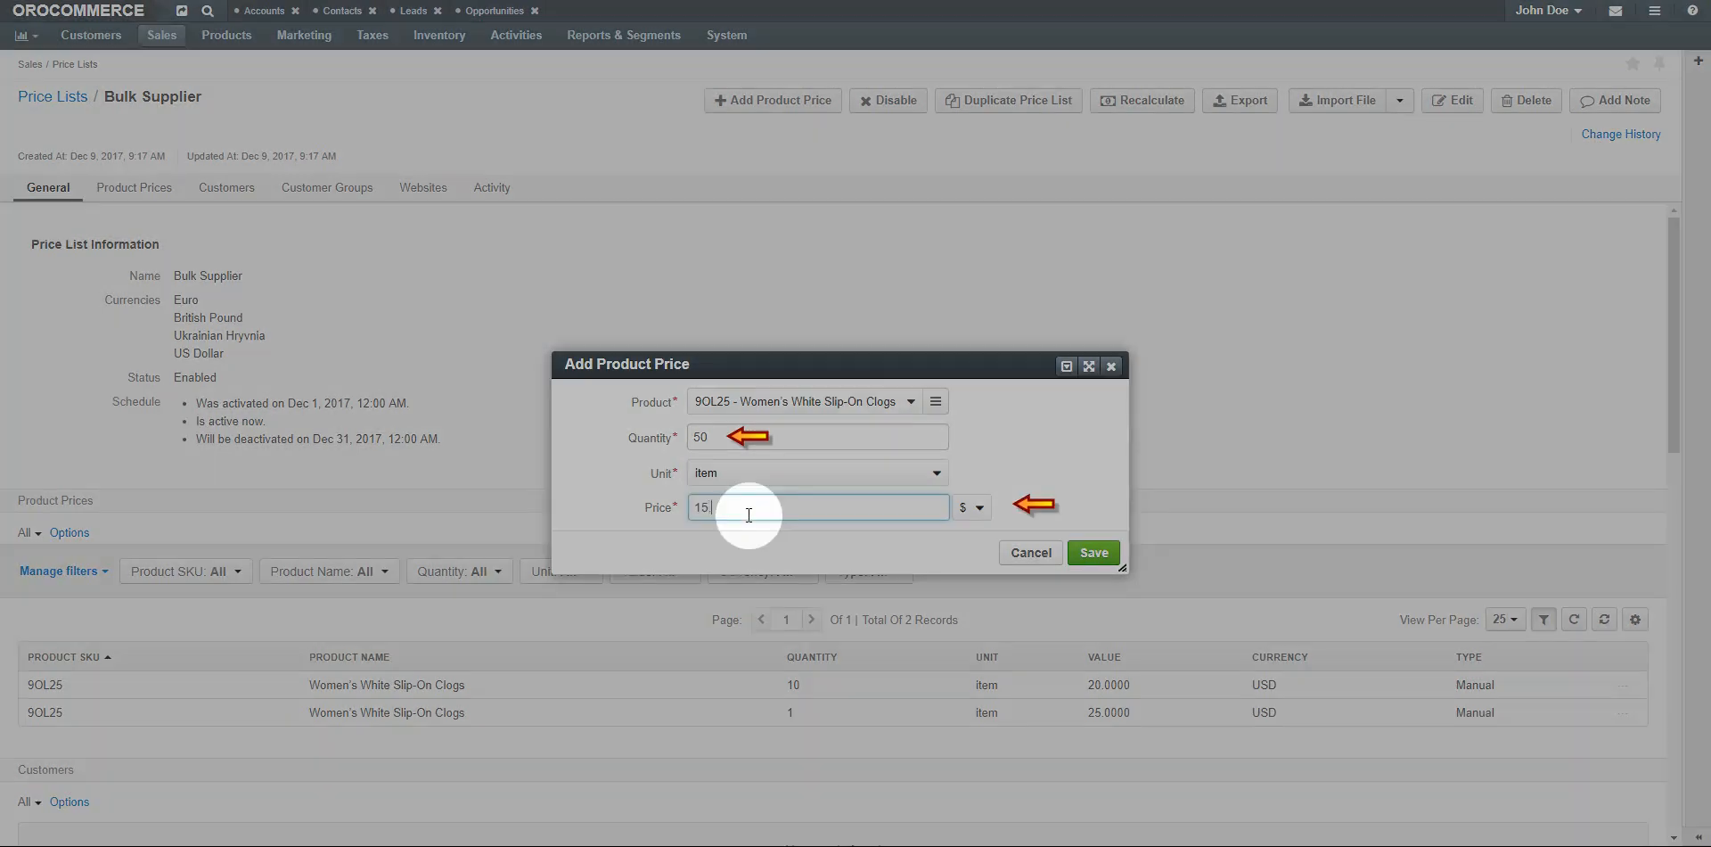
pyautogui.write('15.00')
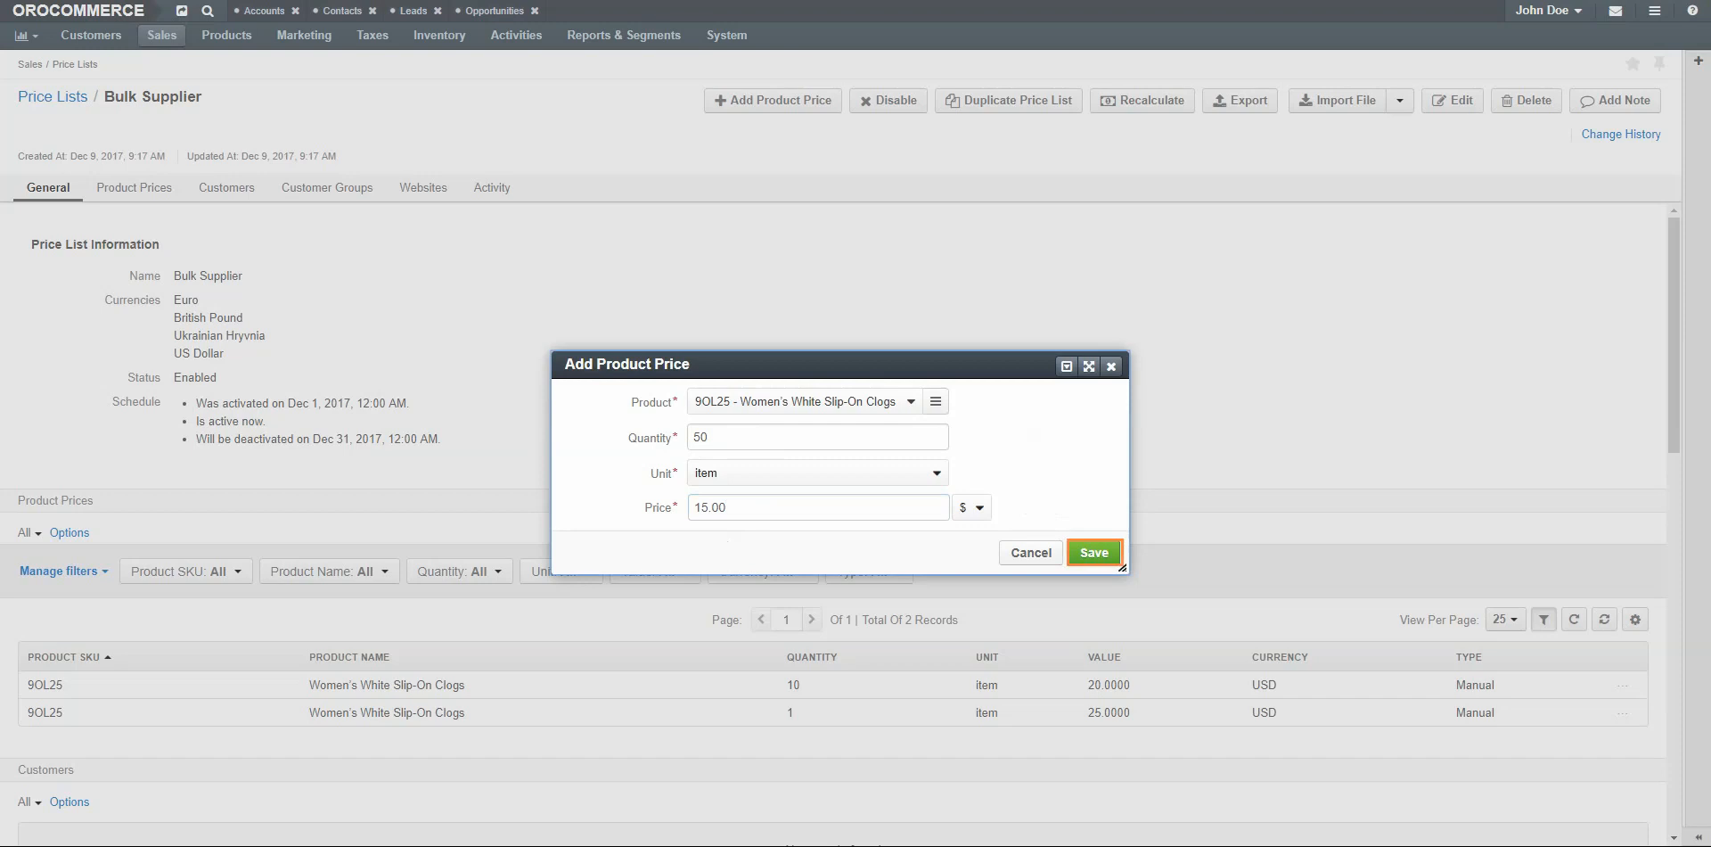
pyautogui.click(1096, 551)
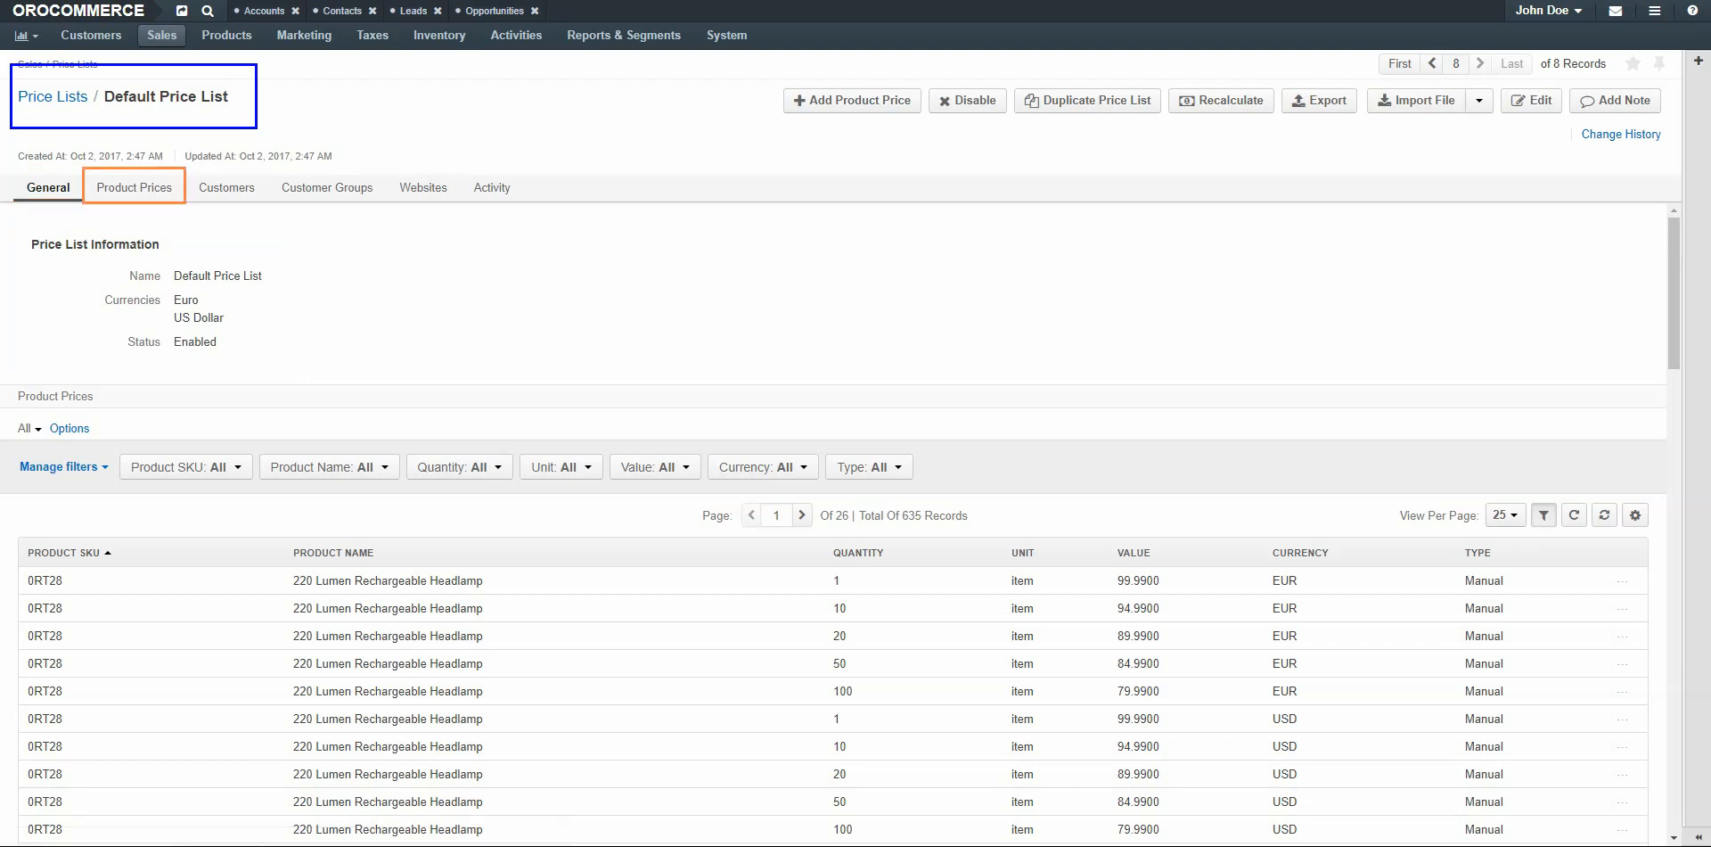
# Review the product prices, customers, customer groups and websites linked to the Default Price List
pyautogui.click(135, 188)
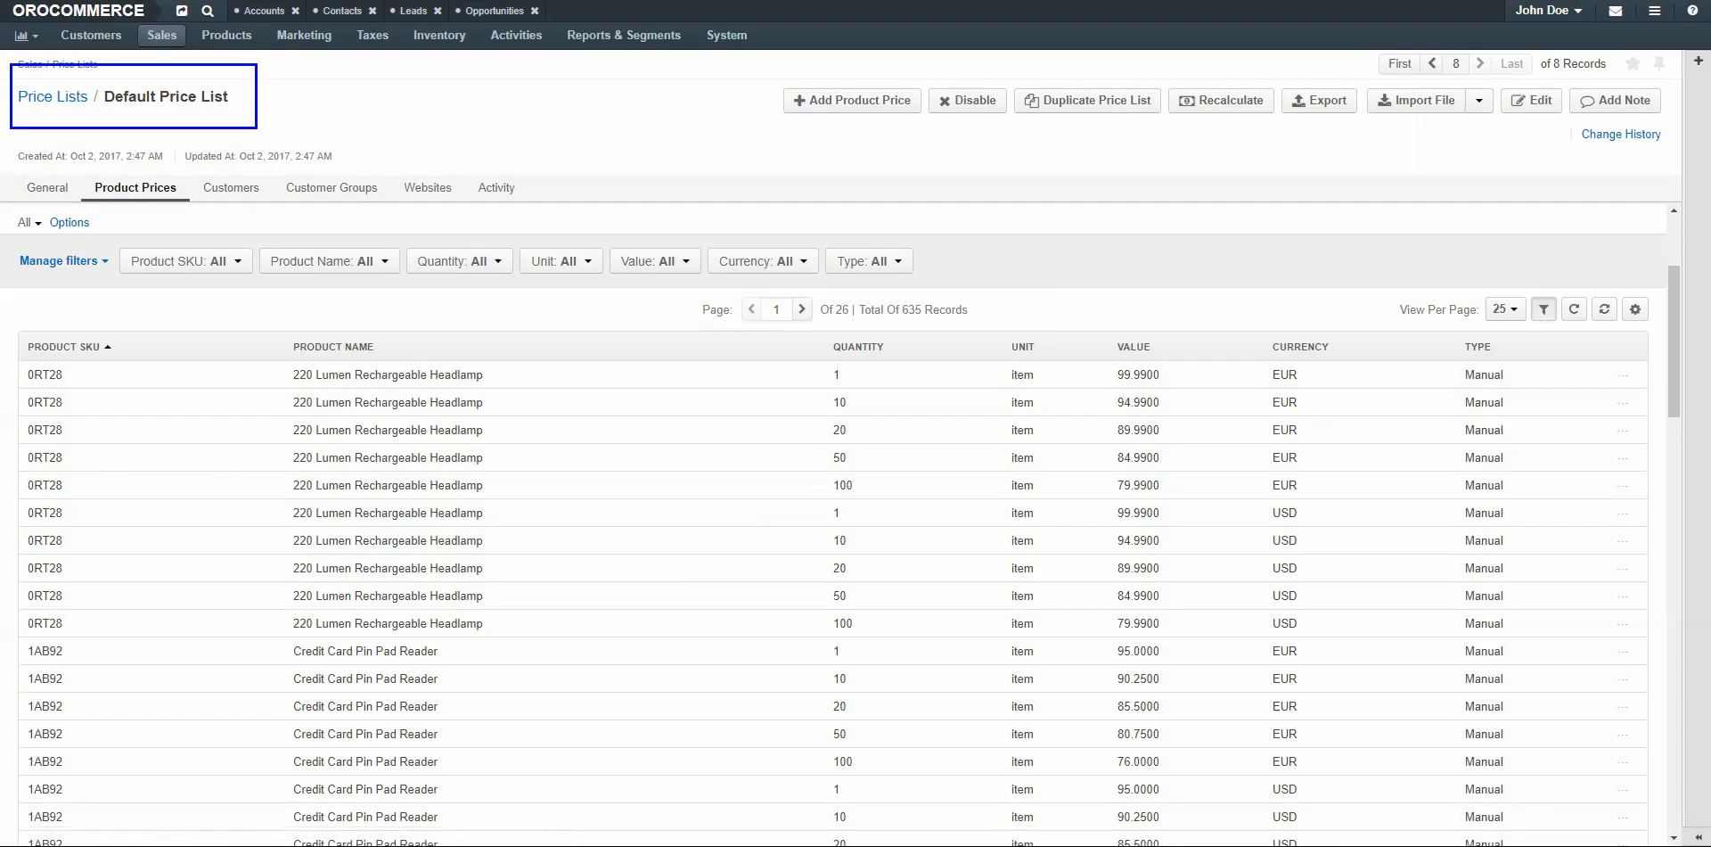
pyautogui.click(230, 188)
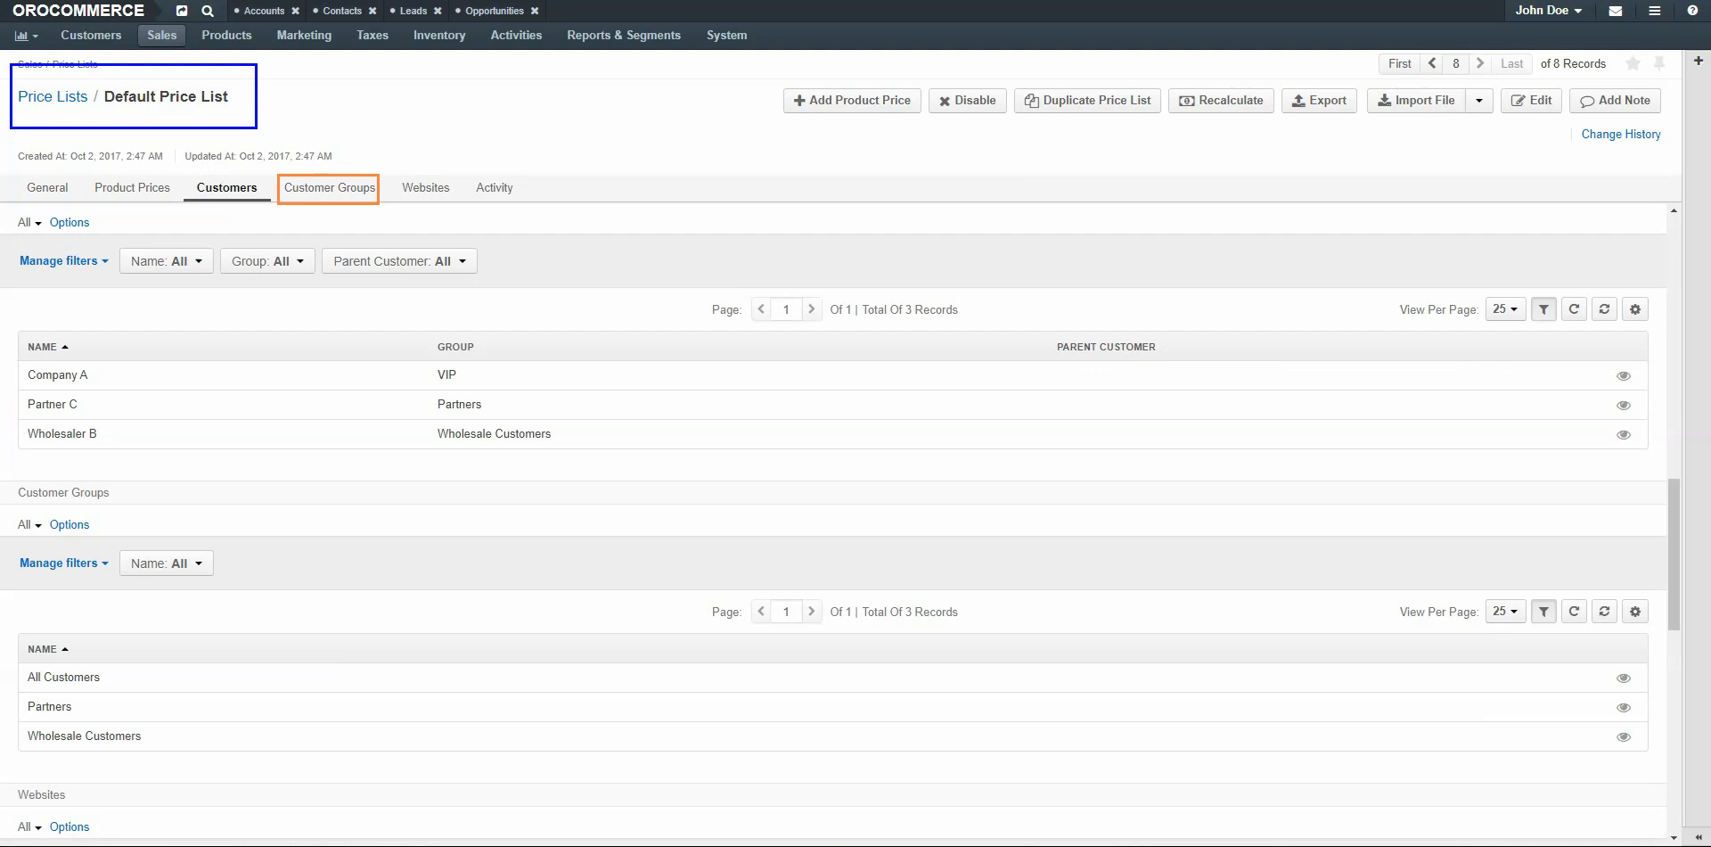
pyautogui.click(328, 187)
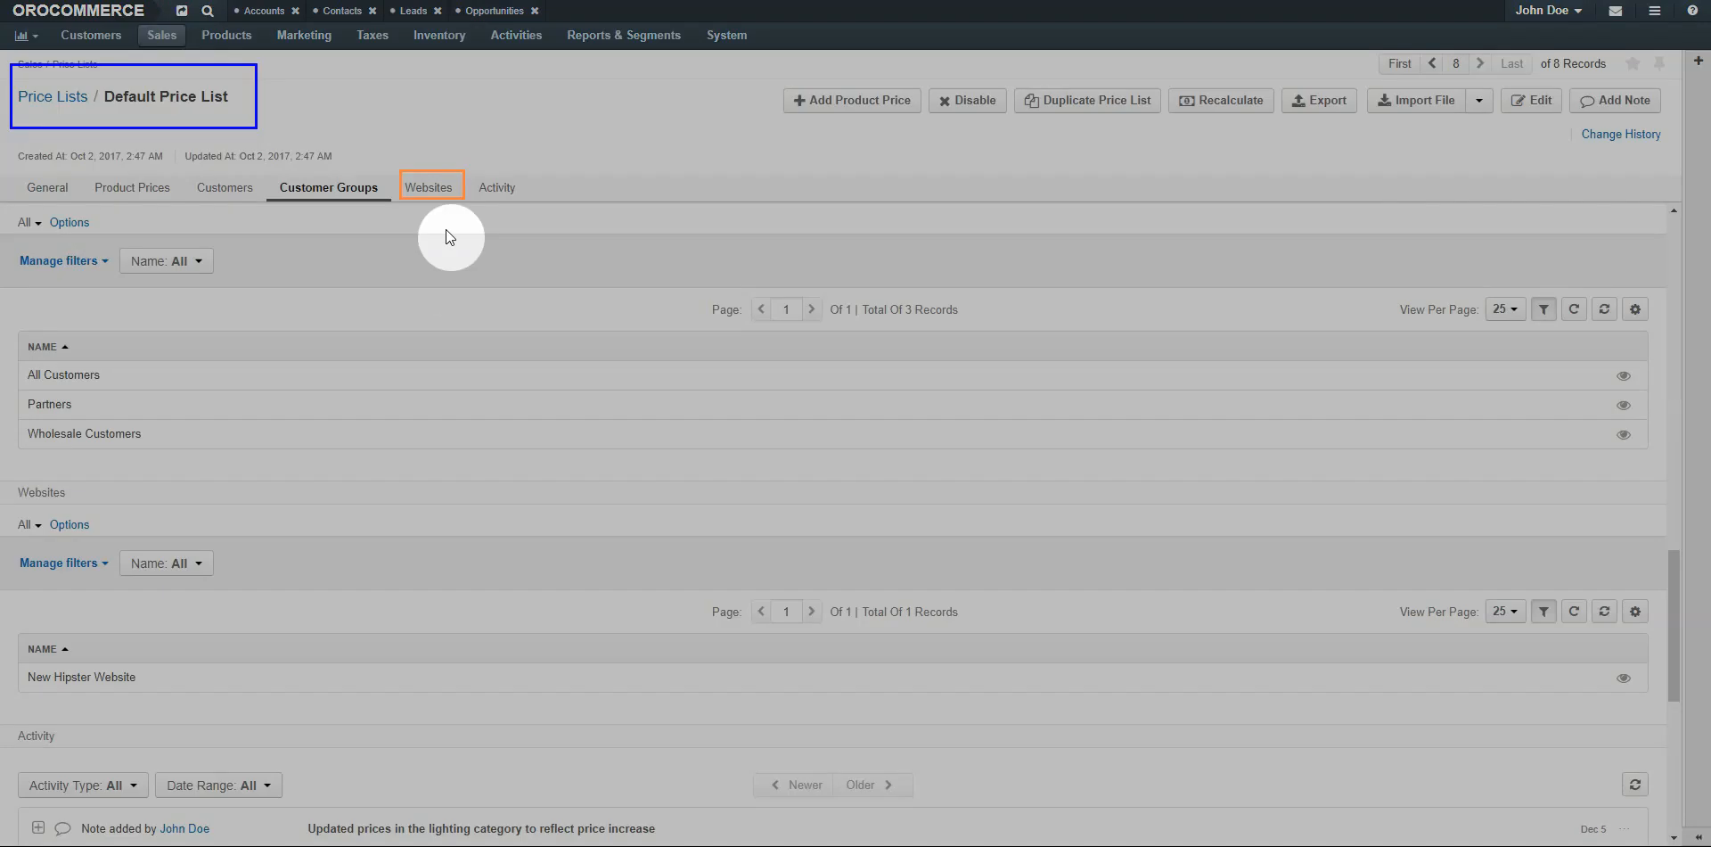
pyautogui.click(428, 188)
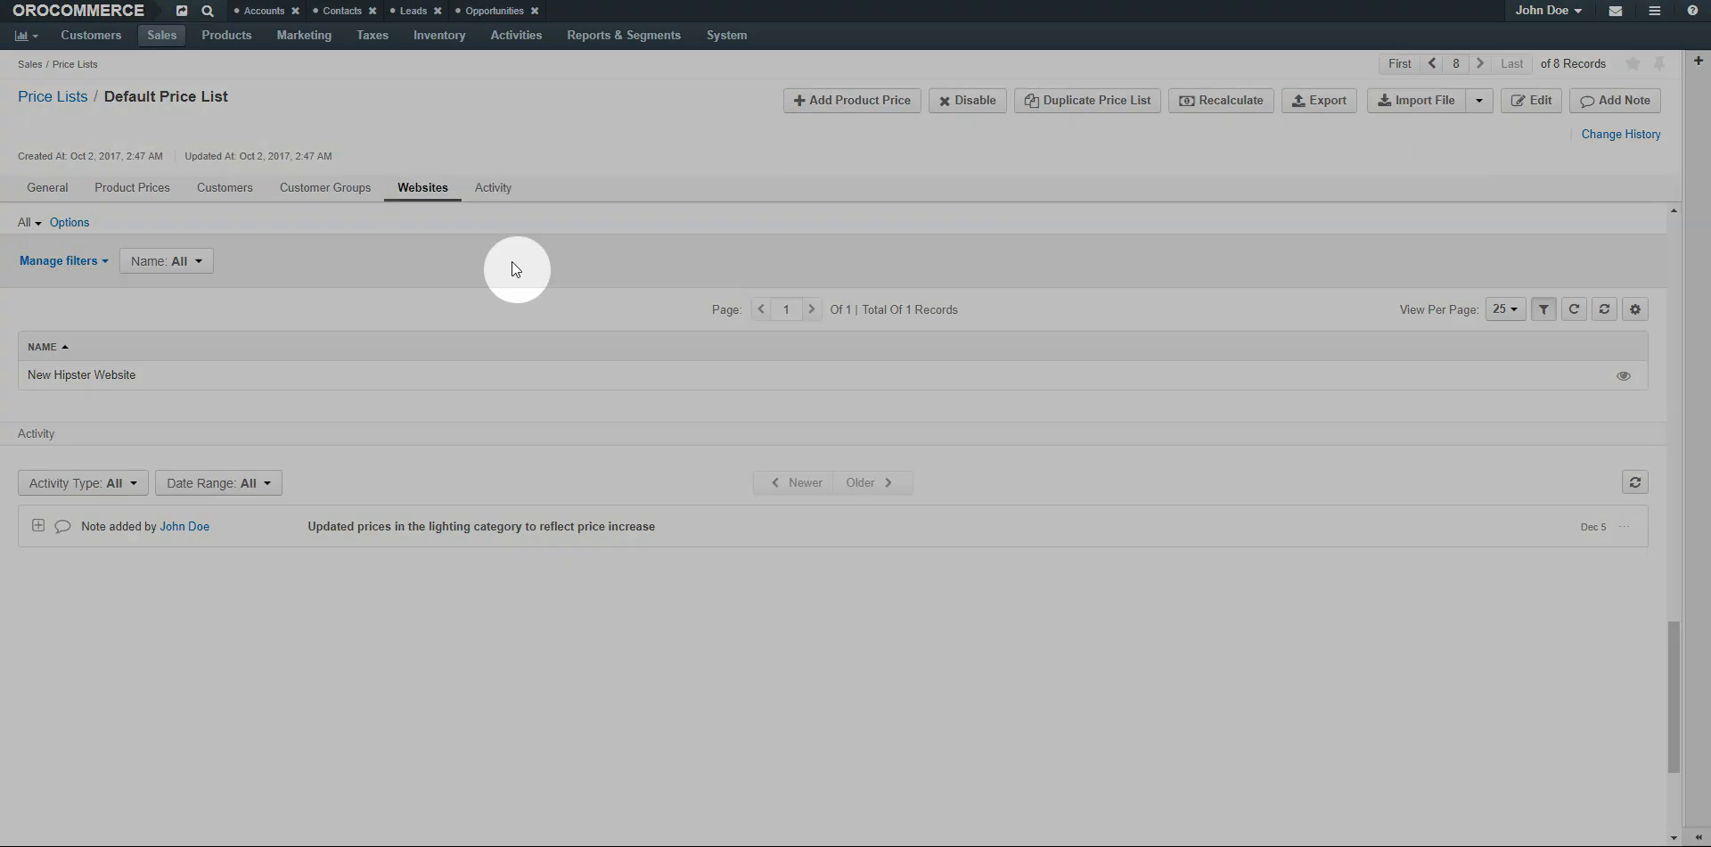
# Review the activity of the Default Price List and show the available actions for its lighting category price note
pyautogui.click(492, 187)
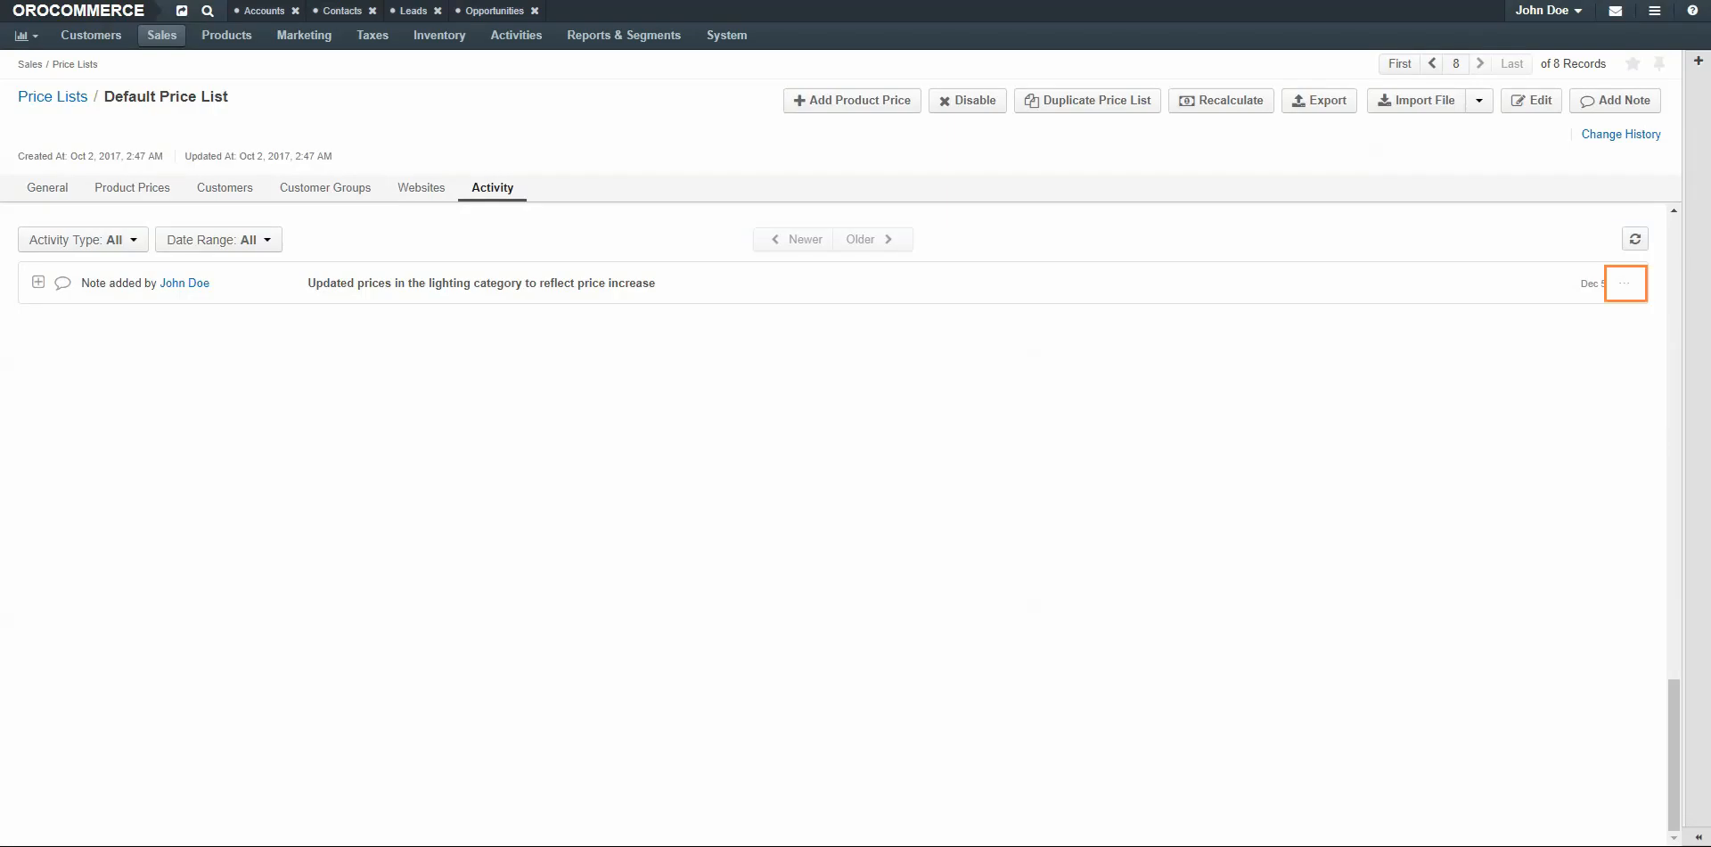
pyautogui.click(1624, 283)
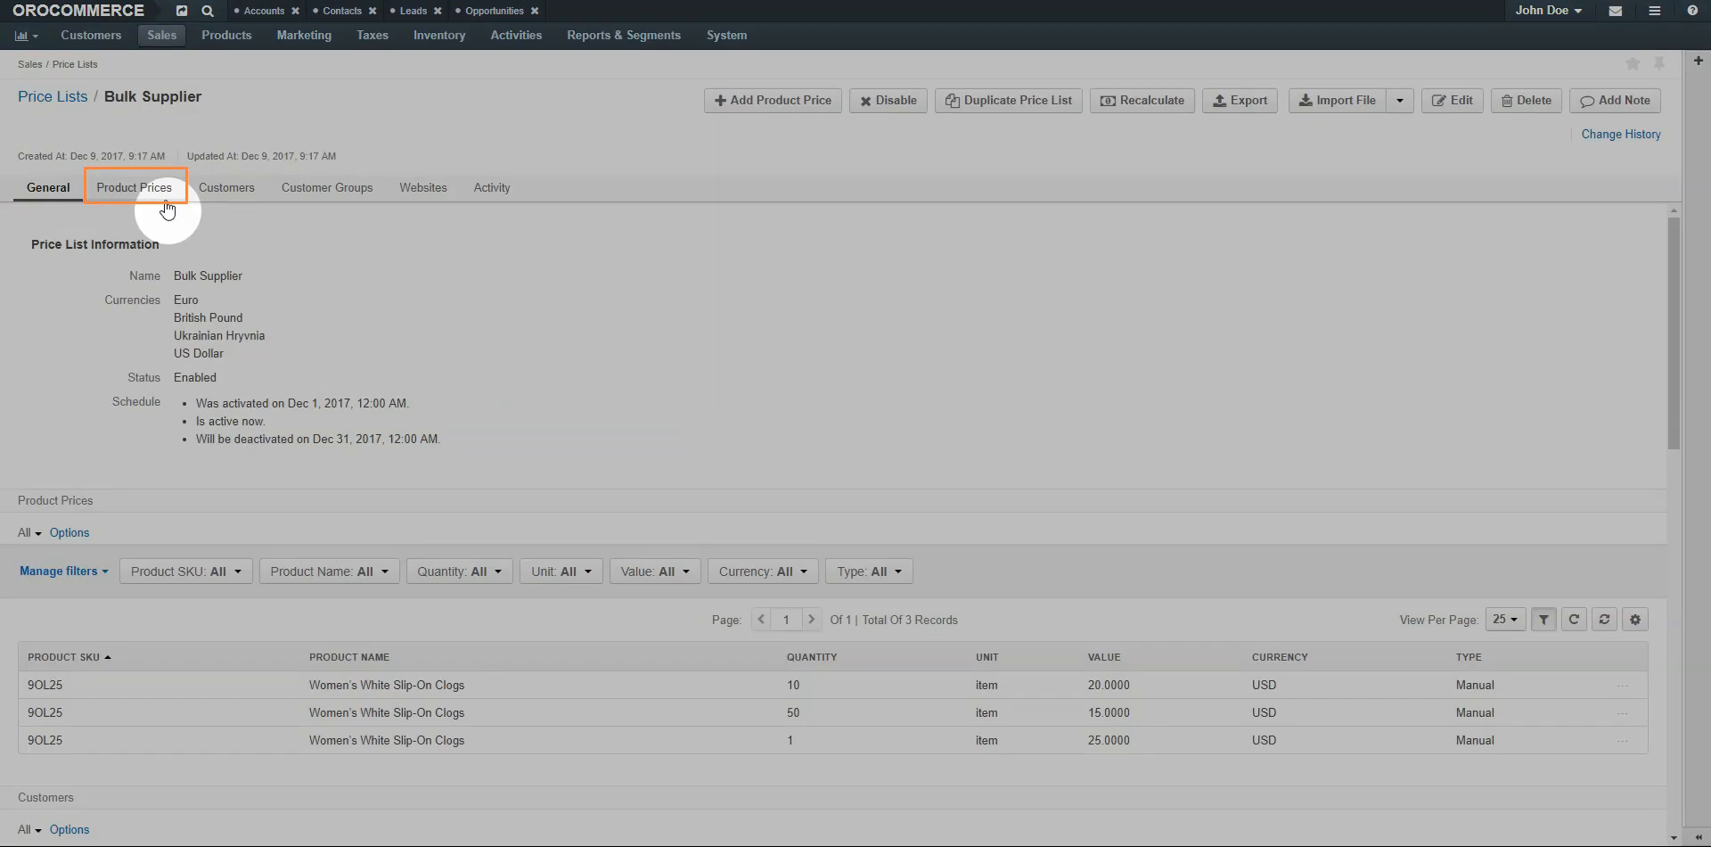
# Update the Bulk Supplier price of 9OL25 - Women's White Slip-On Clogs at quantity 10 to $19.95 and save it
pyautogui.click(134, 187)
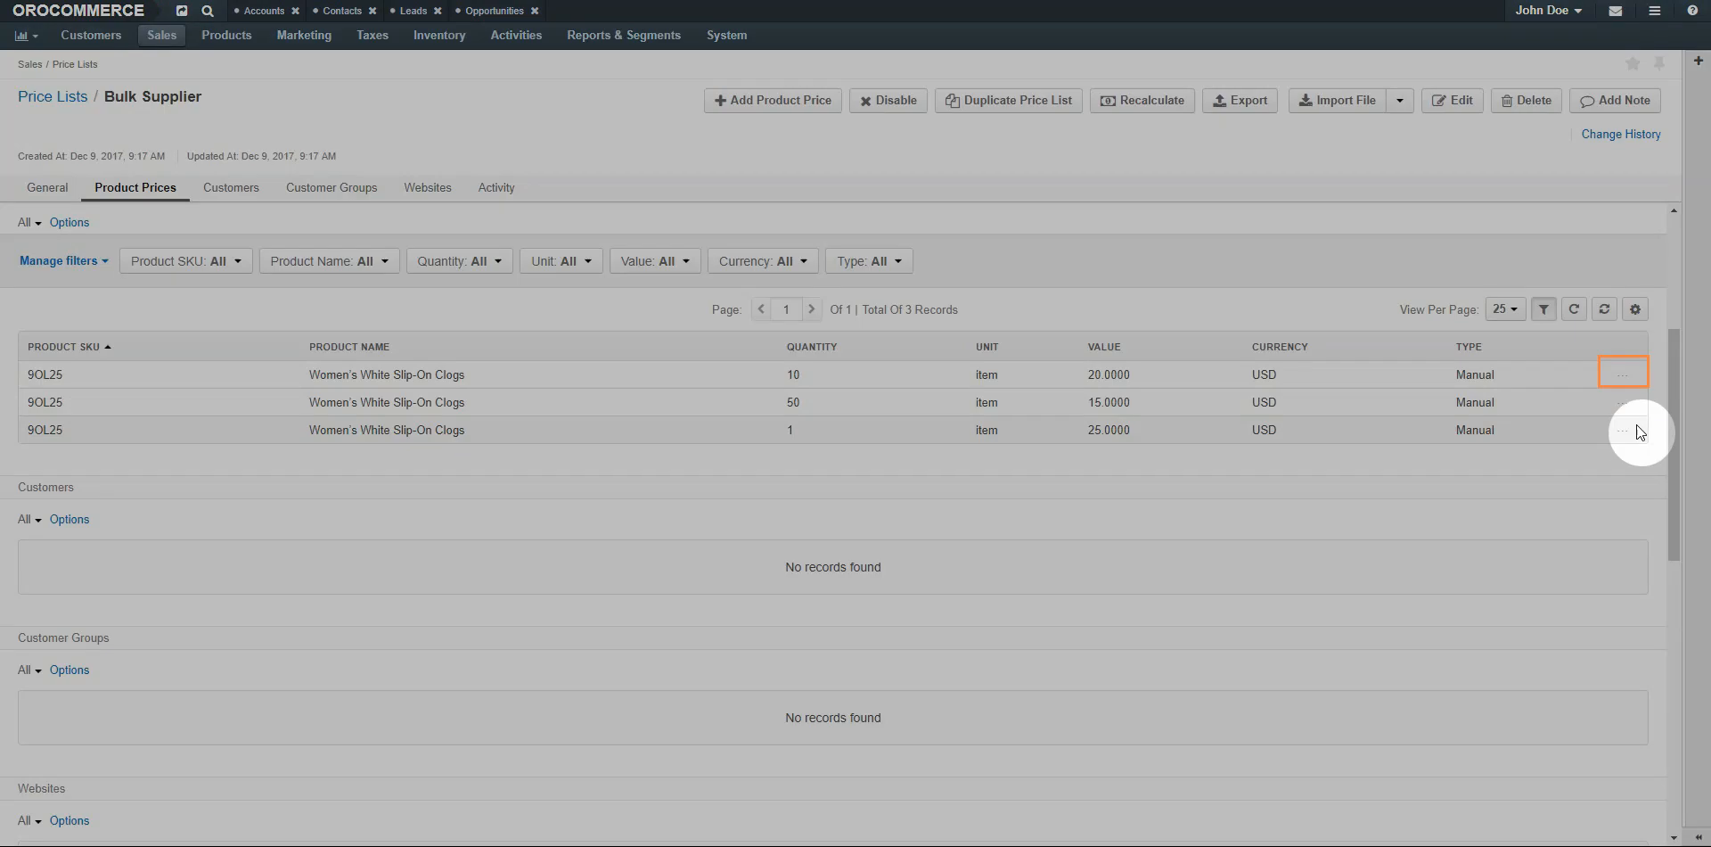
pyautogui.click(1608, 372)
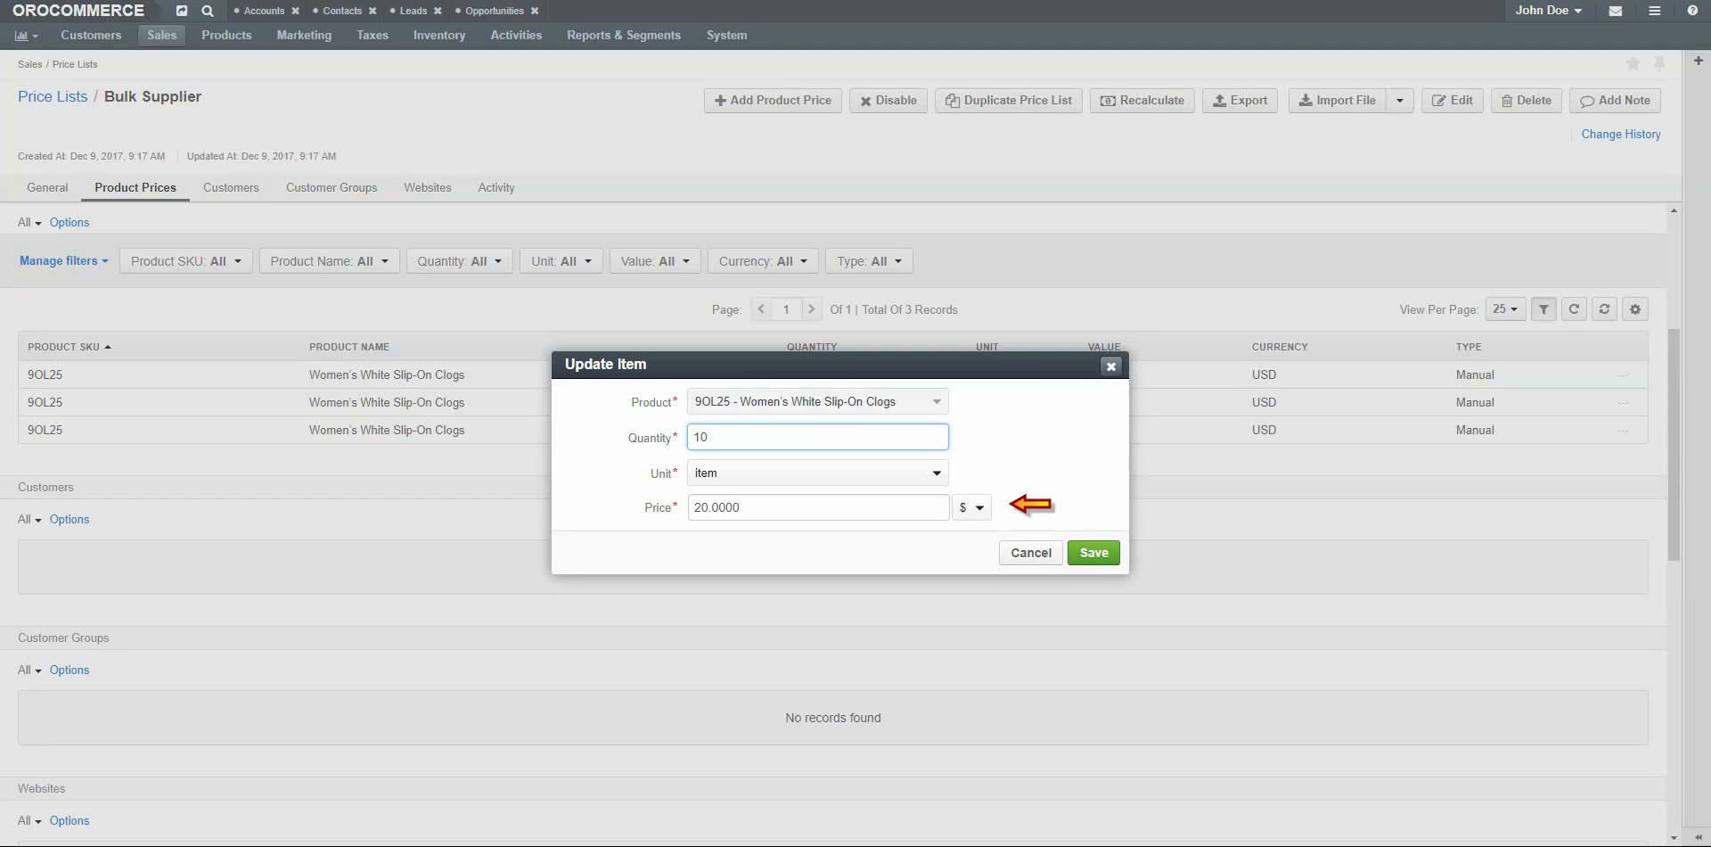
pyautogui.doubleClick(774, 510)
pyautogui.write('19.95')
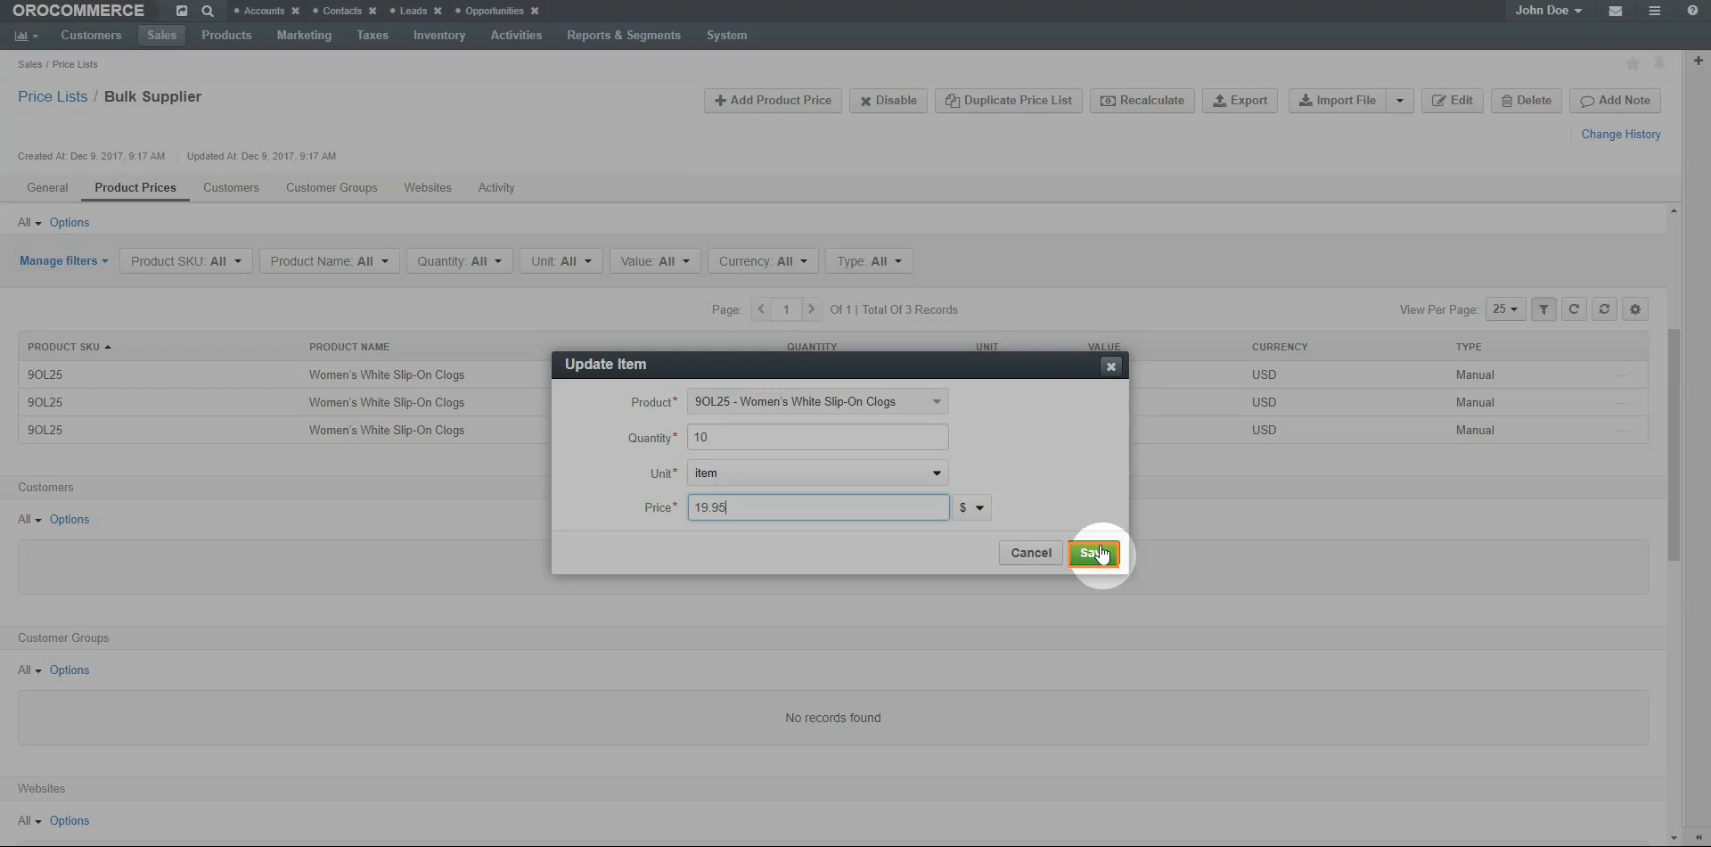
pyautogui.click(1094, 553)
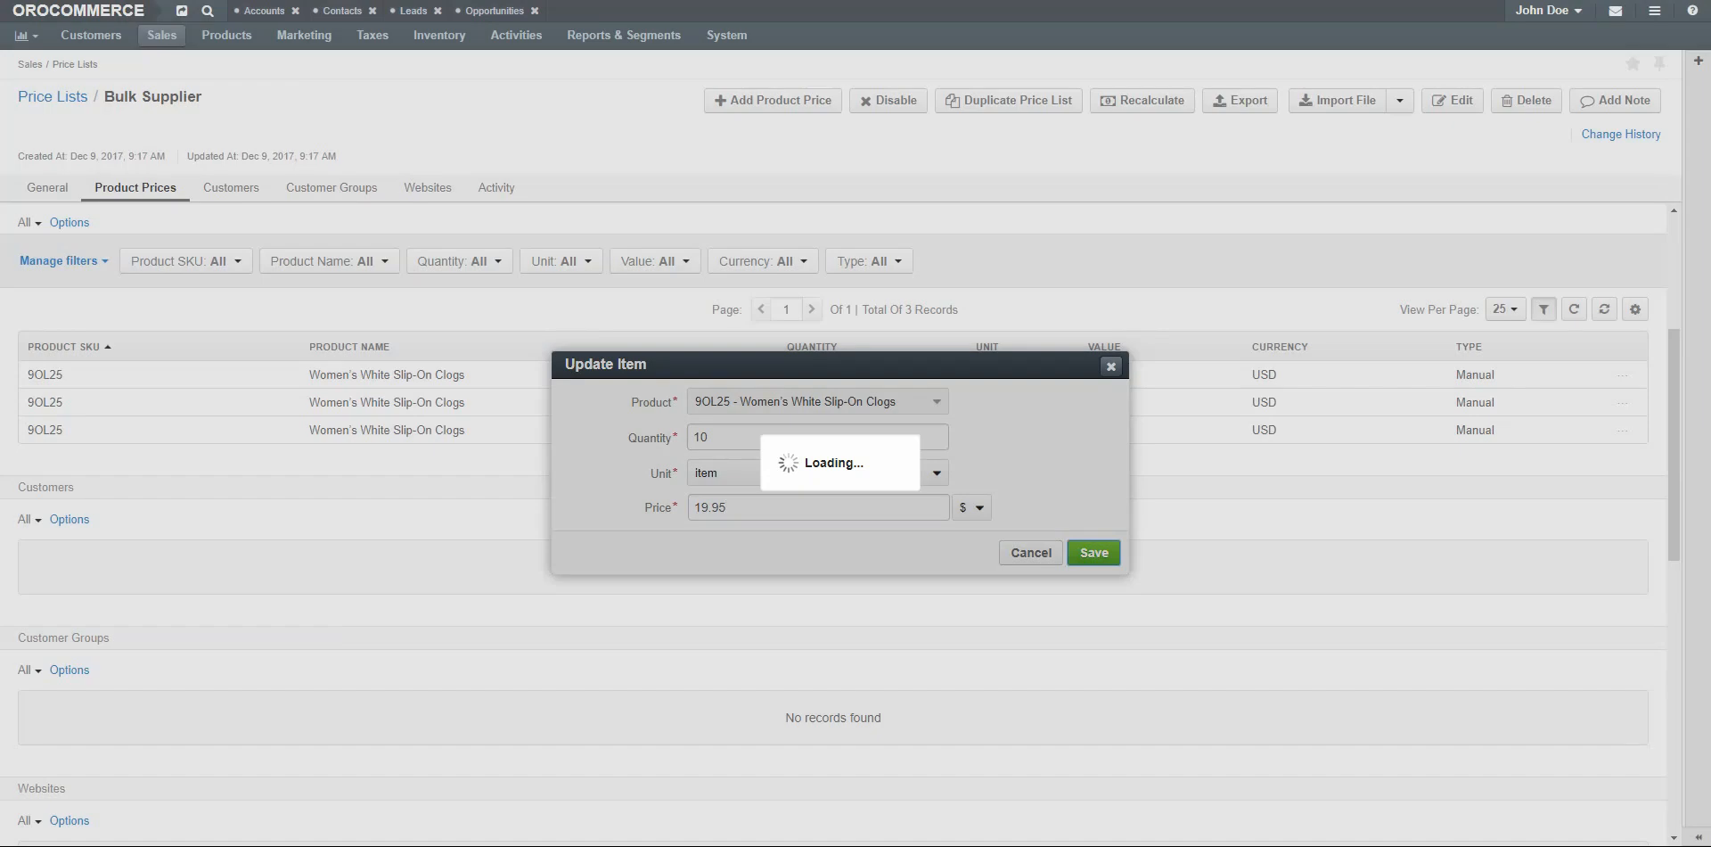